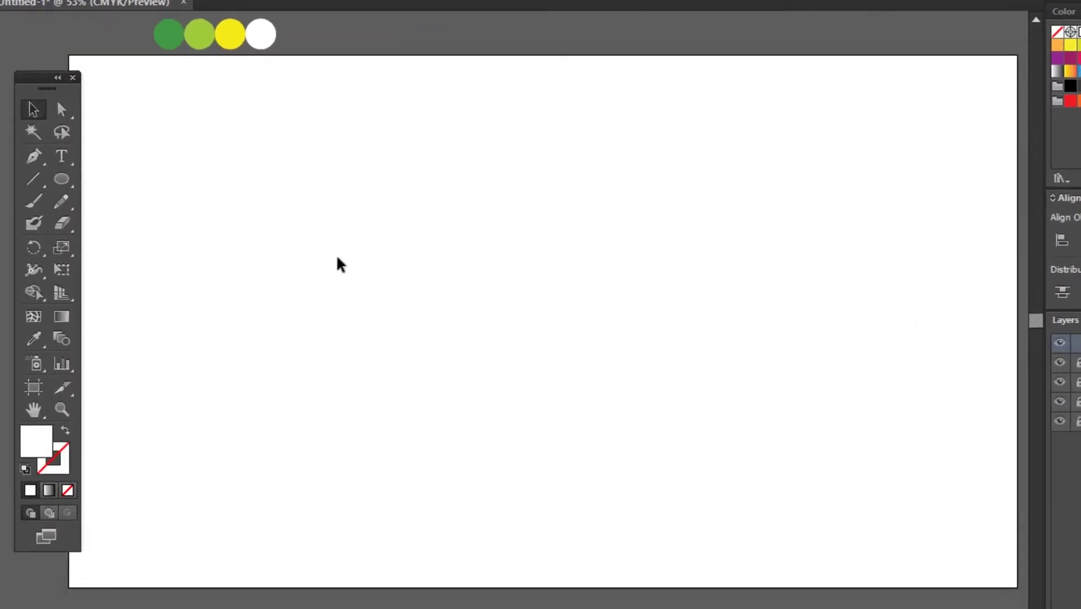
Draw a circle on the artboard and fill it black
left_click(61, 134)
left_click_drag(419, 188, 563, 350)
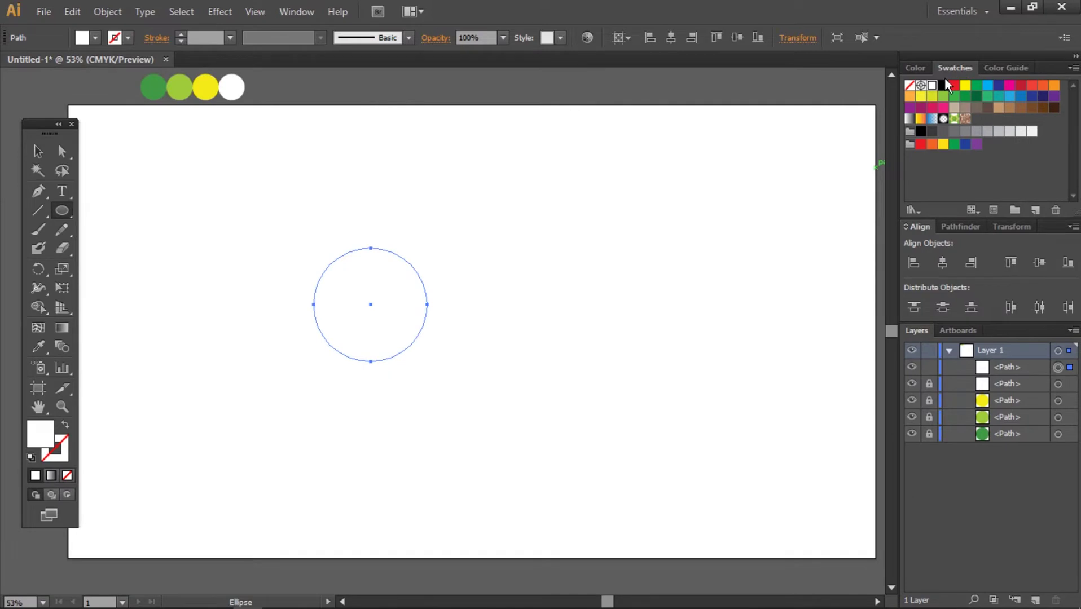
left_click(943, 85)
left_click(38, 151)
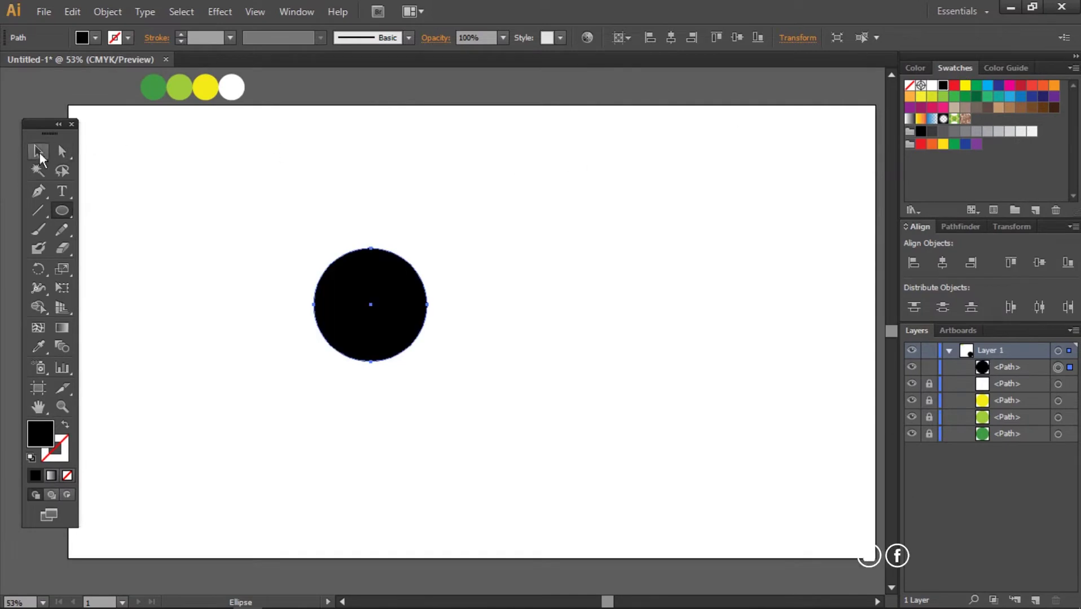
Intersect the circle with an overlapping copy, squeeze the lens into a slim petal, and select the left petal
left_click_drag(405, 327, 500, 337)
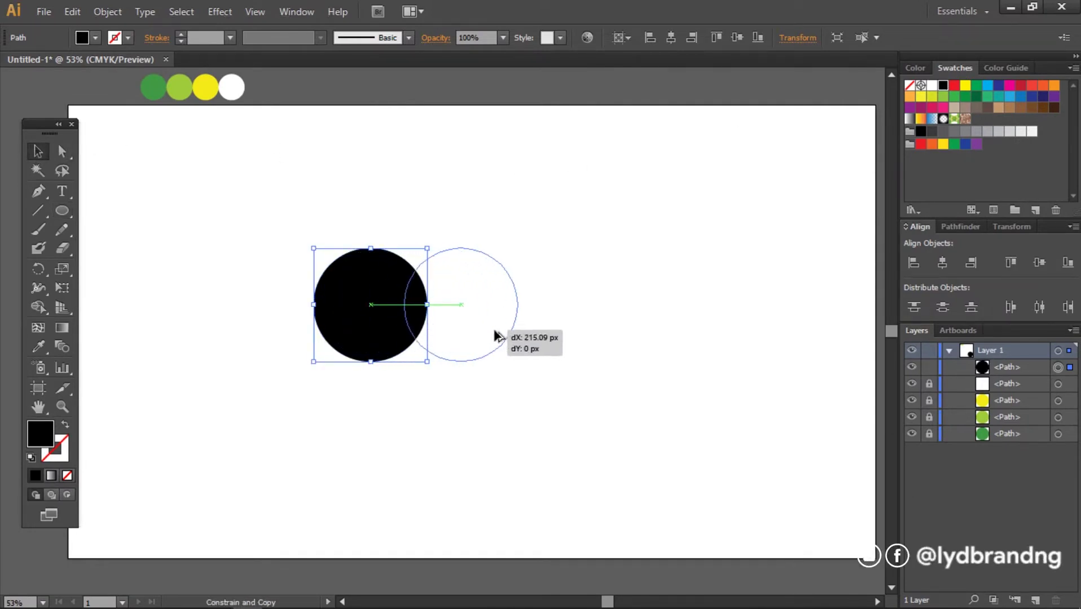
left_click(367, 290, "shift")
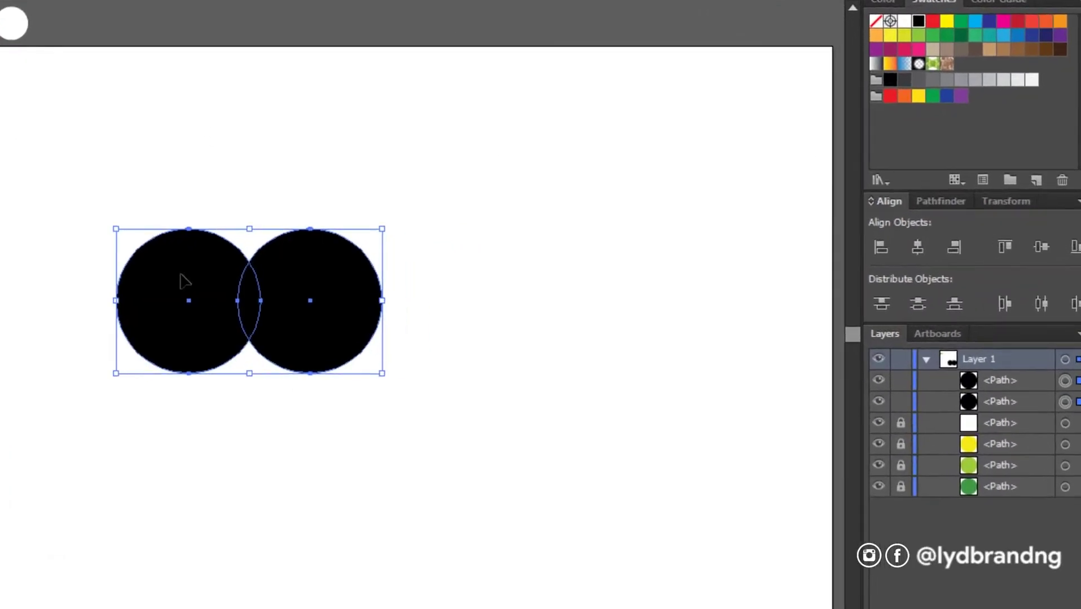
left_click(928, 187)
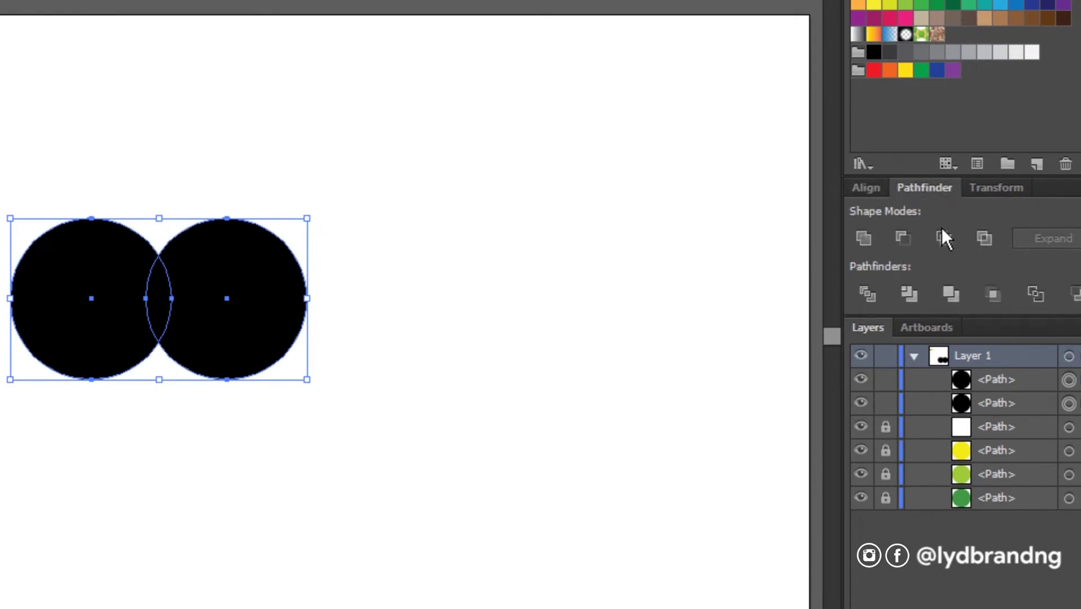
left_click(944, 237)
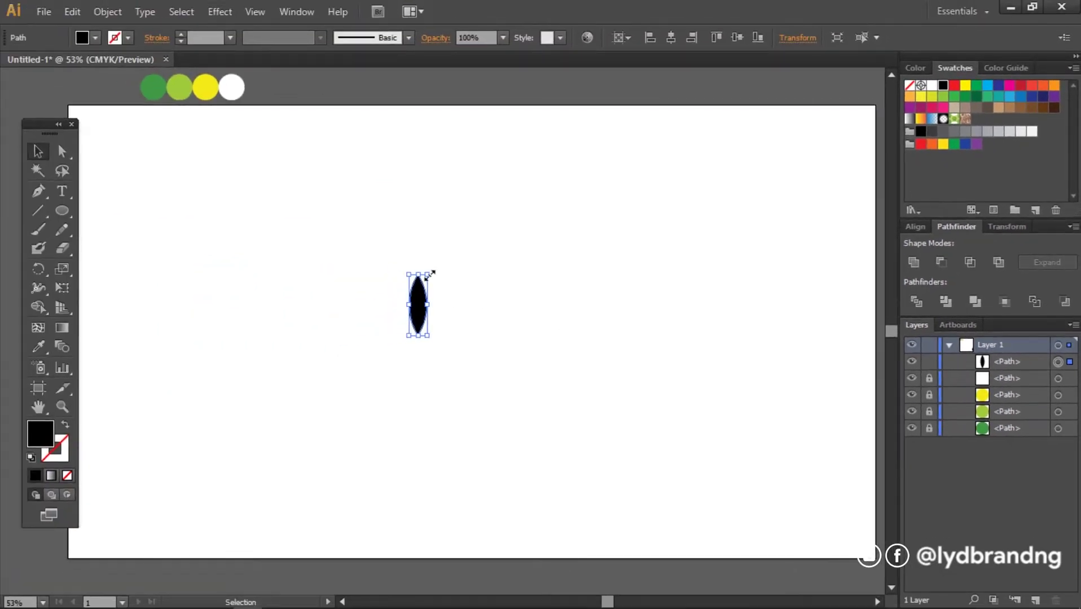
mouse_move(430, 275)
left_mouse_down()
mouse_move(420, 261)
mouse_move(706, 296)
left_mouse_up()
left_click(443, 336)
left_click(418, 313)
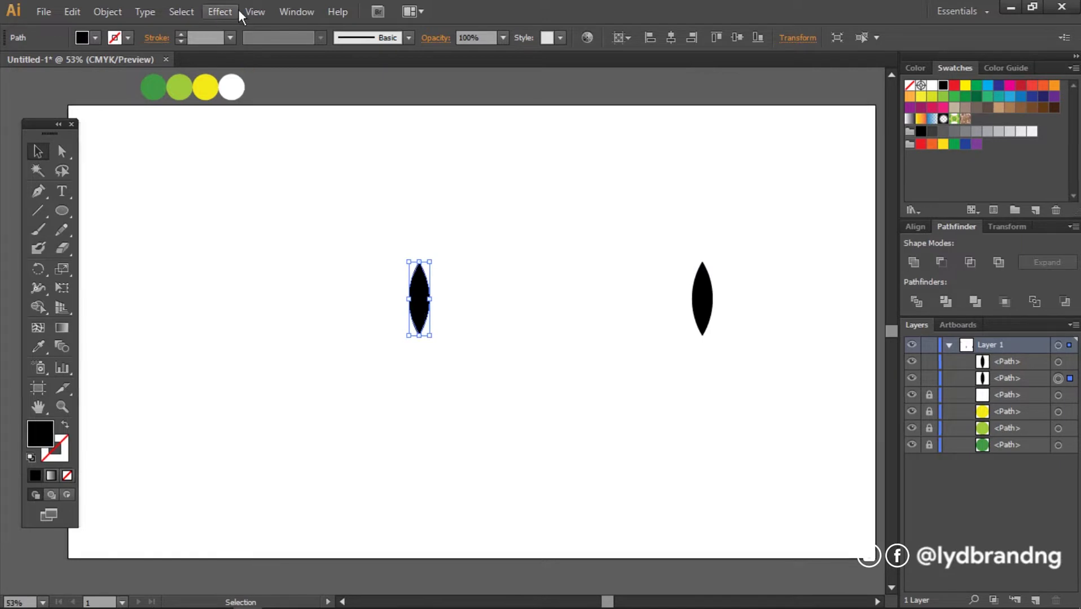
Apply a Transform effect to the left petal with 20° rotation and 17 copies
left_click(229, 16)
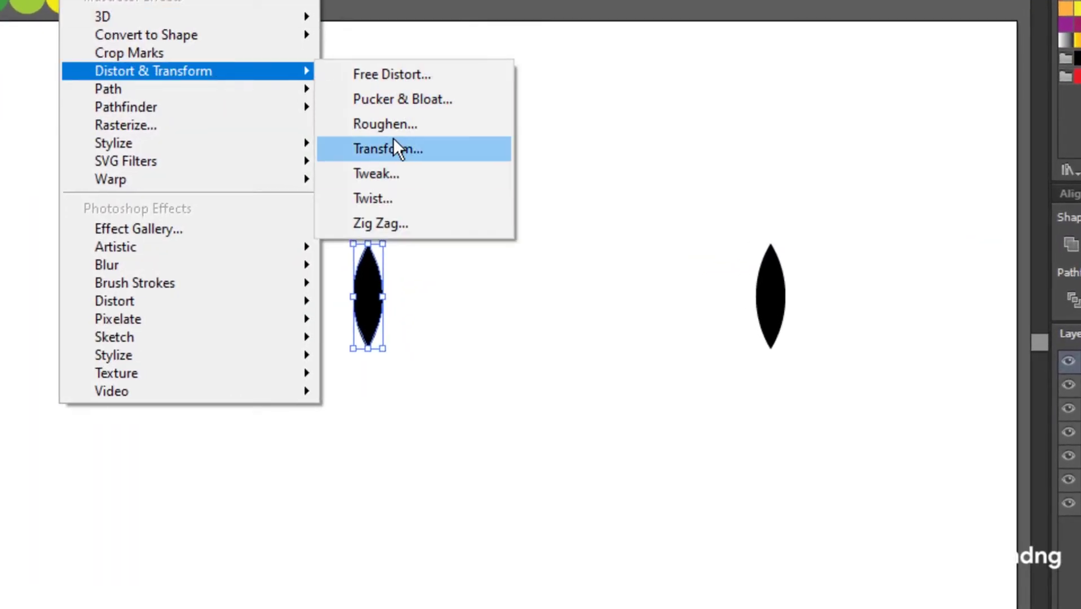
left_click(394, 147)
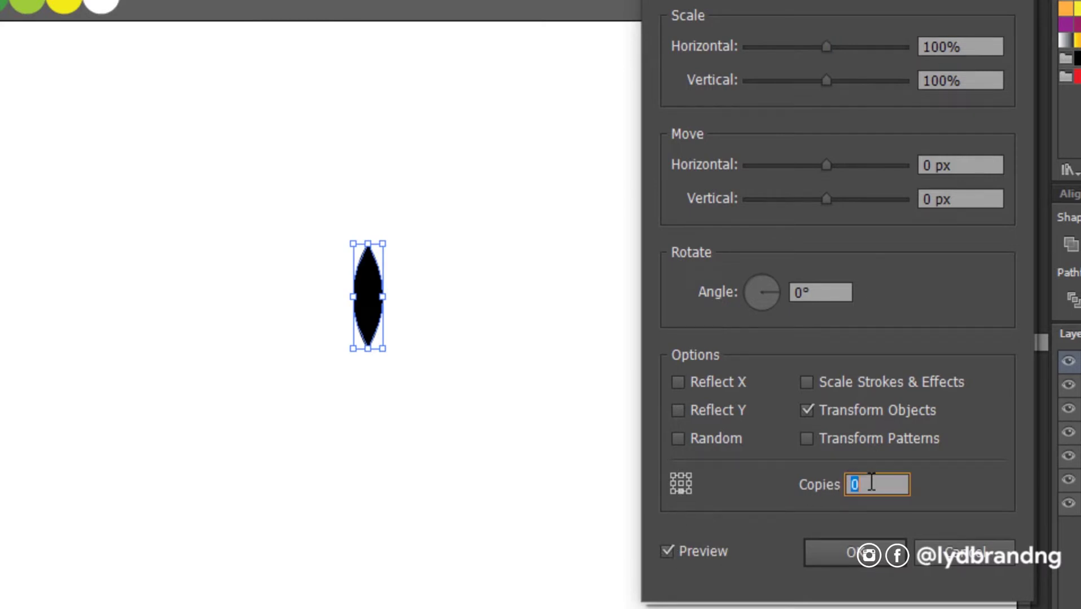
type("17")
type("20")
key("Tab")
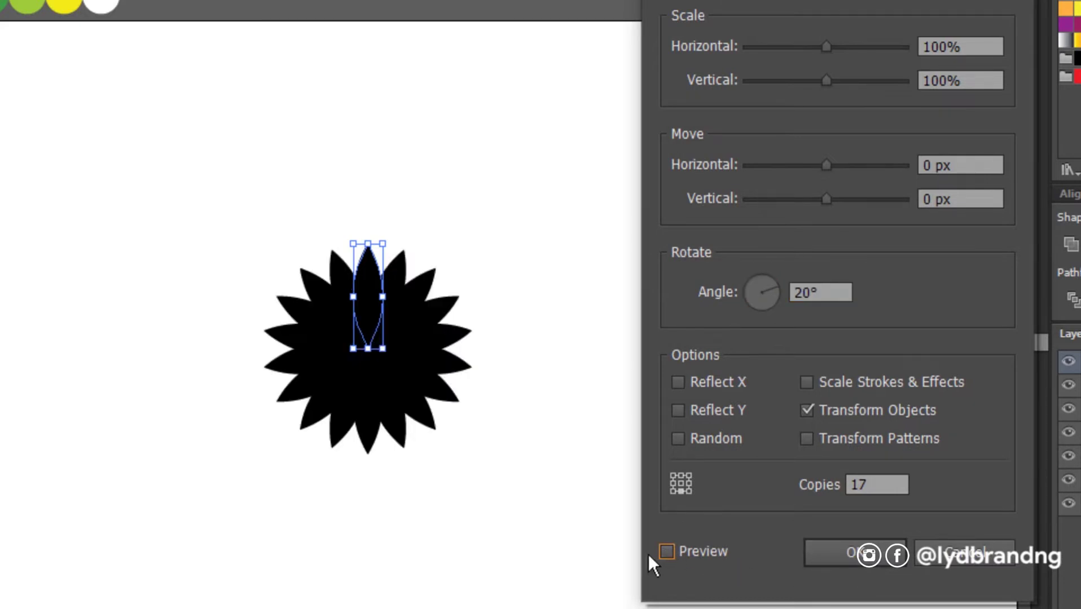
left_click(845, 557)
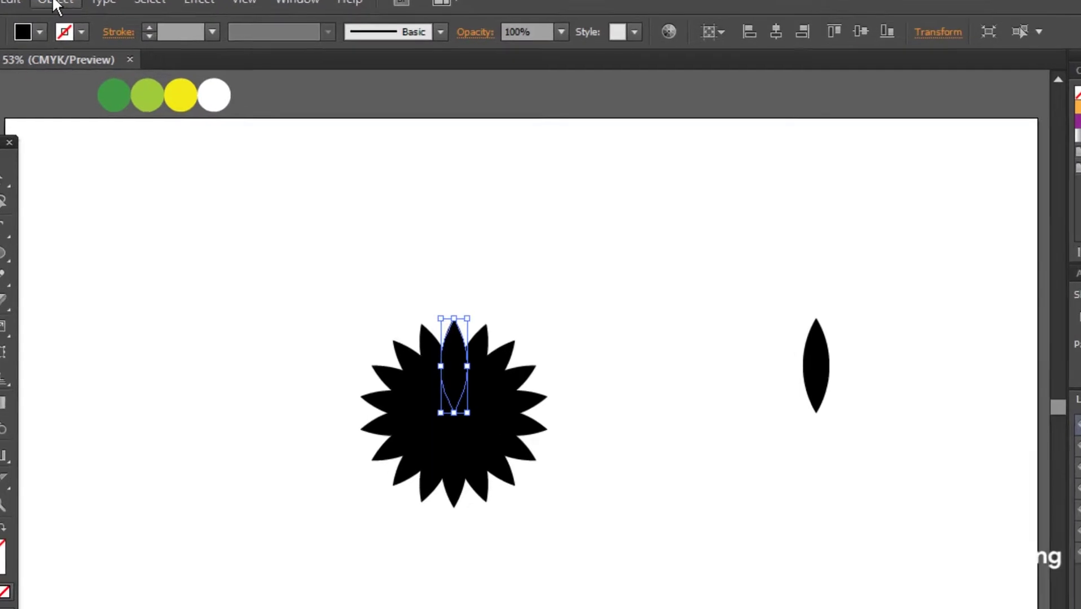
Expand the flower's appearance, unite the petals into one star, and fill it with the reference yellow
left_click(108, 11)
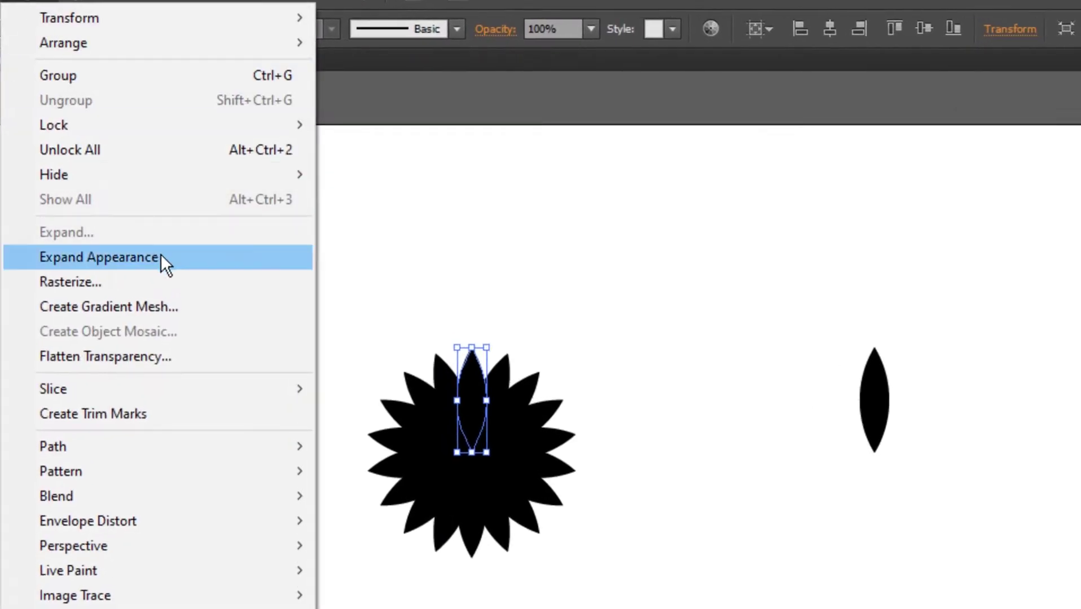
left_click(217, 188)
left_click(914, 263)
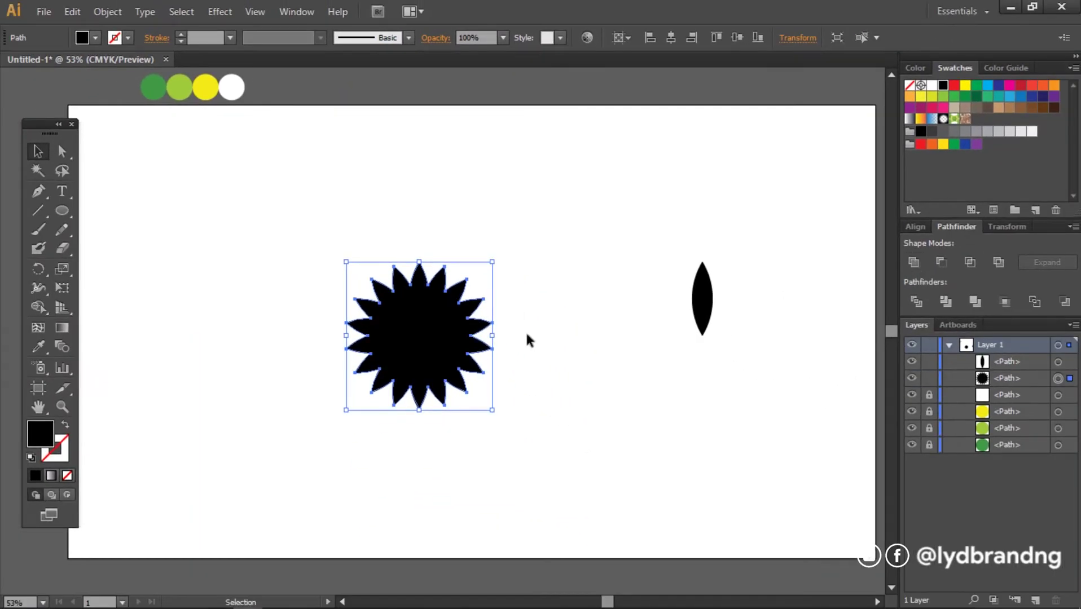
left_click(39, 344)
left_click(209, 87)
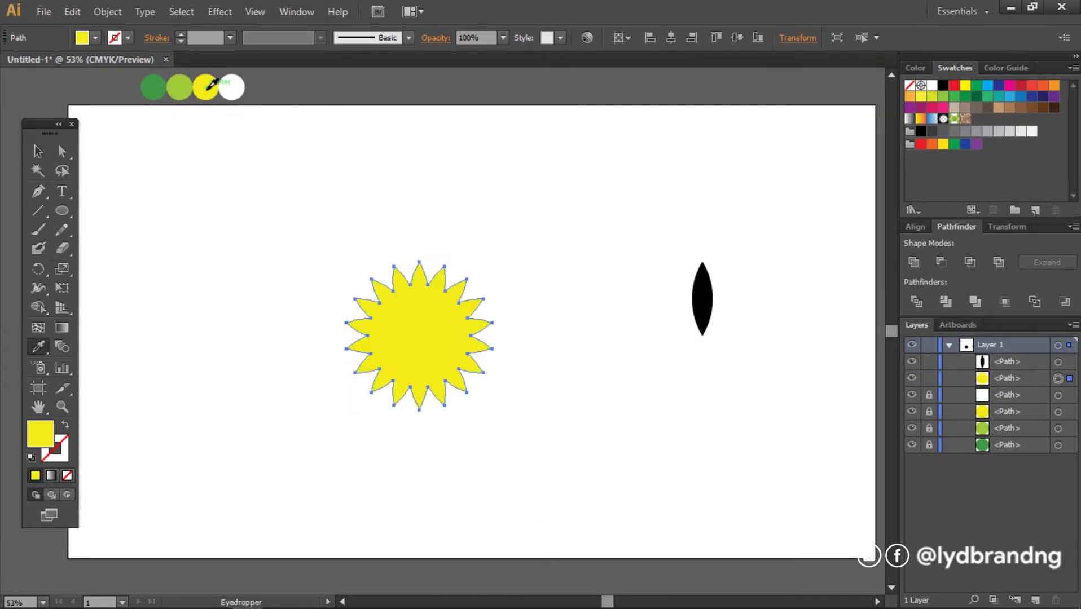
left_click(36, 151)
Paste a copy of the yellow star behind it and enlarge it to about 507 px wide
key("ctrl+c")
key("ctrl+b")
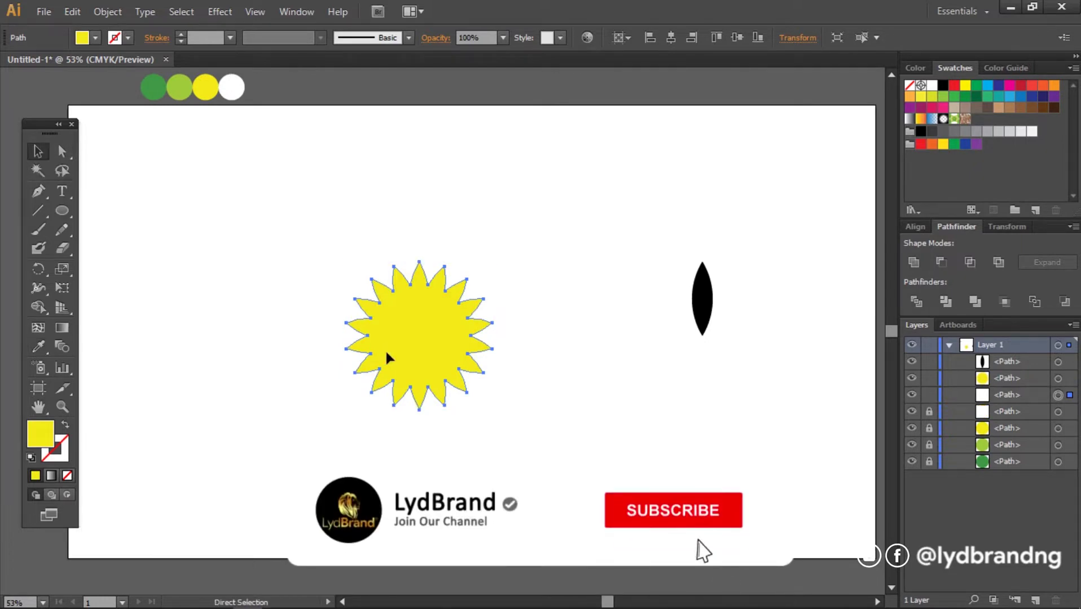
left_click_drag(491, 411, 533, 437)
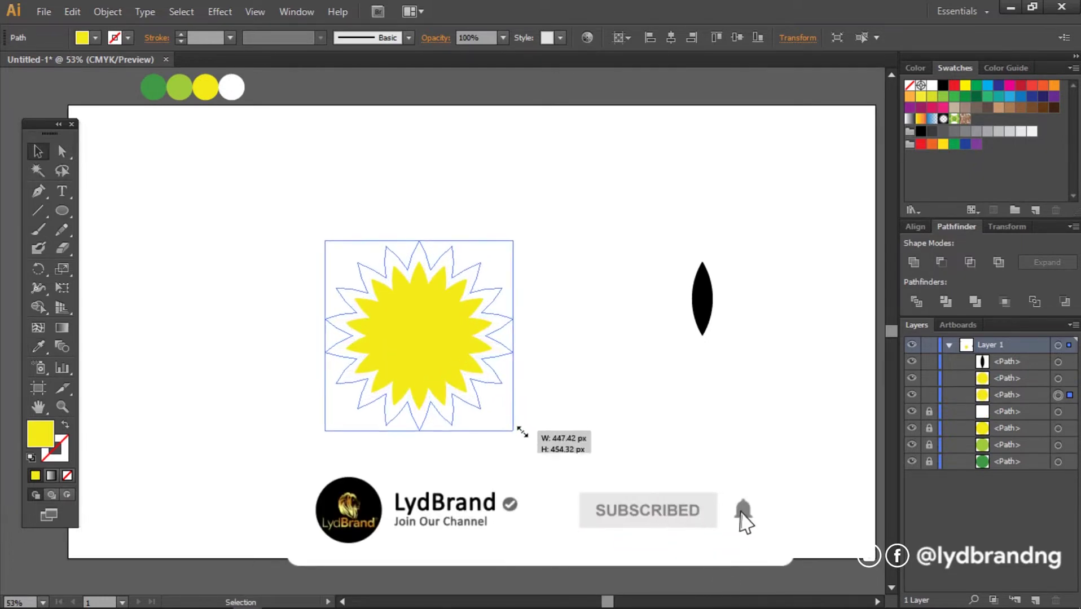
left_click_drag(532, 437, 541, 445)
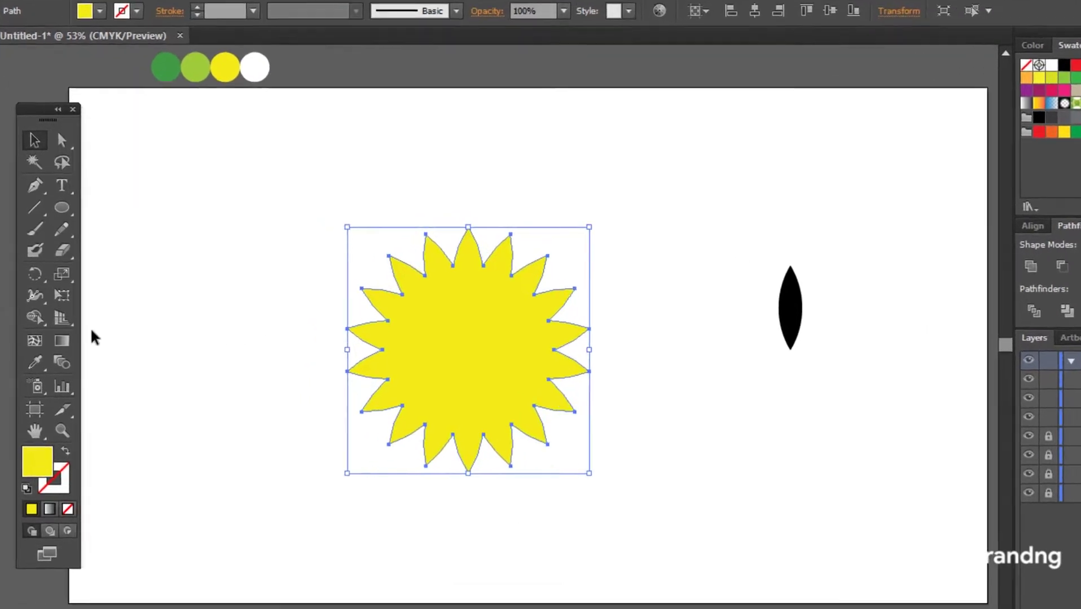
left_click(38, 348)
Fill the back star light green and rotate it 10°
left_click(235, 22)
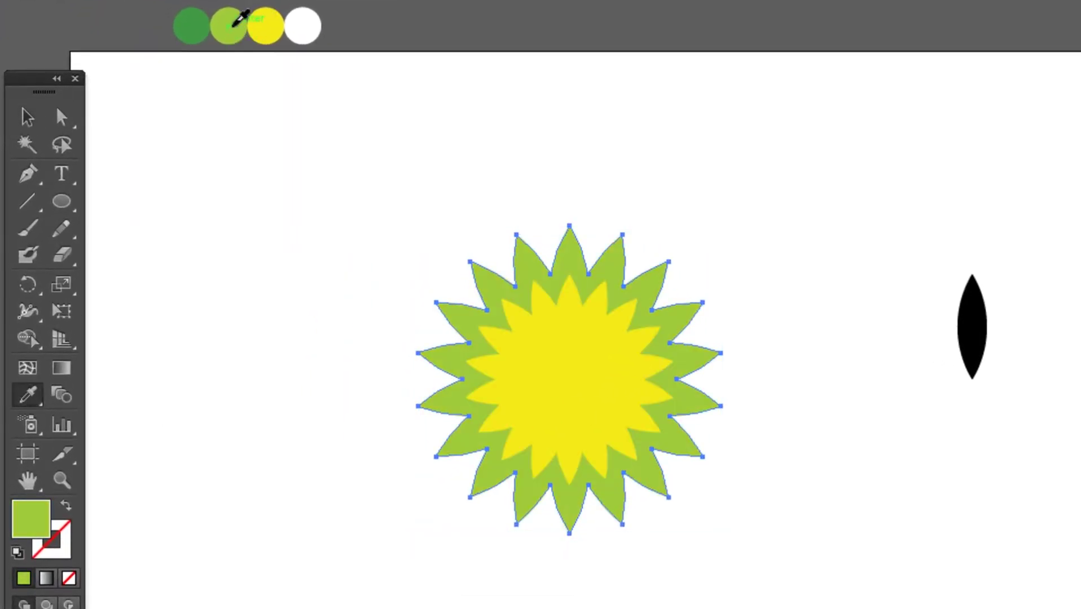
left_click(27, 117)
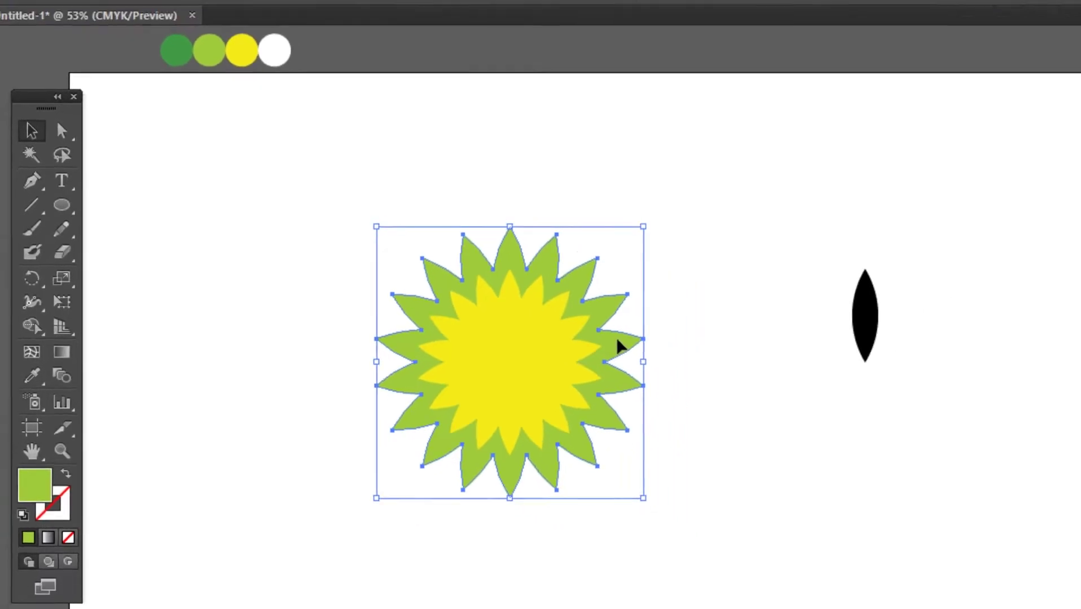
right_click(506, 323)
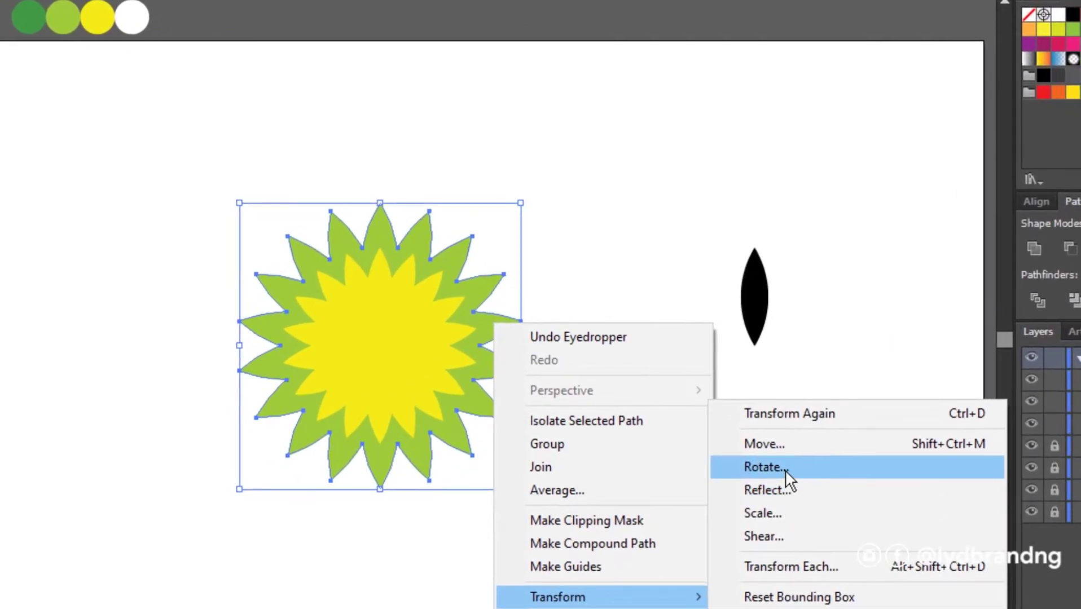
mouse_move(601, 597)
left_click(785, 469)
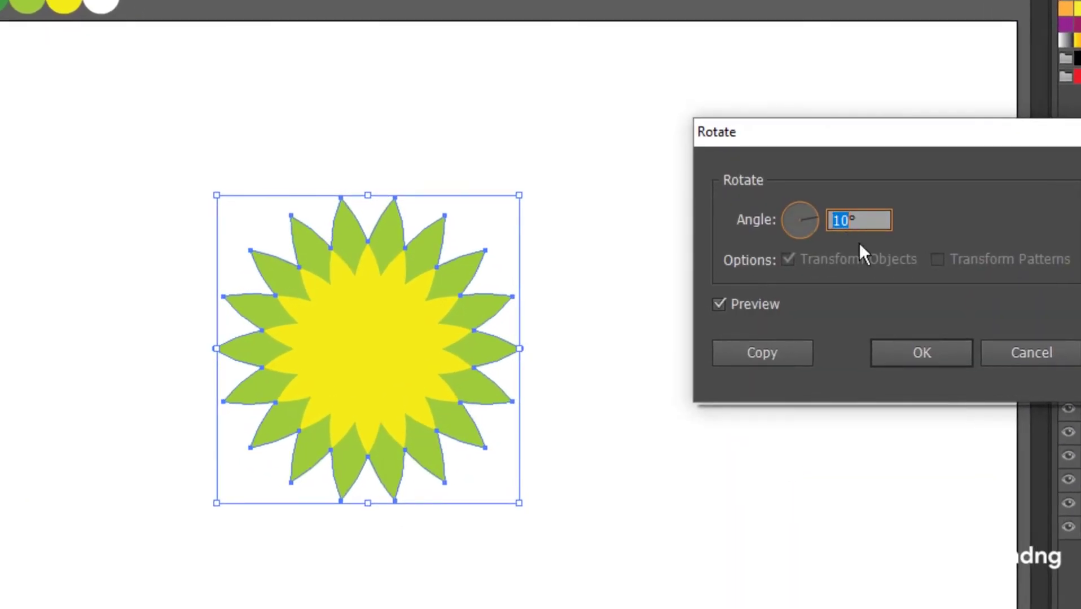
left_click(901, 360)
Enlarge the light green star copy to about 629 px wide
left_click(661, 530)
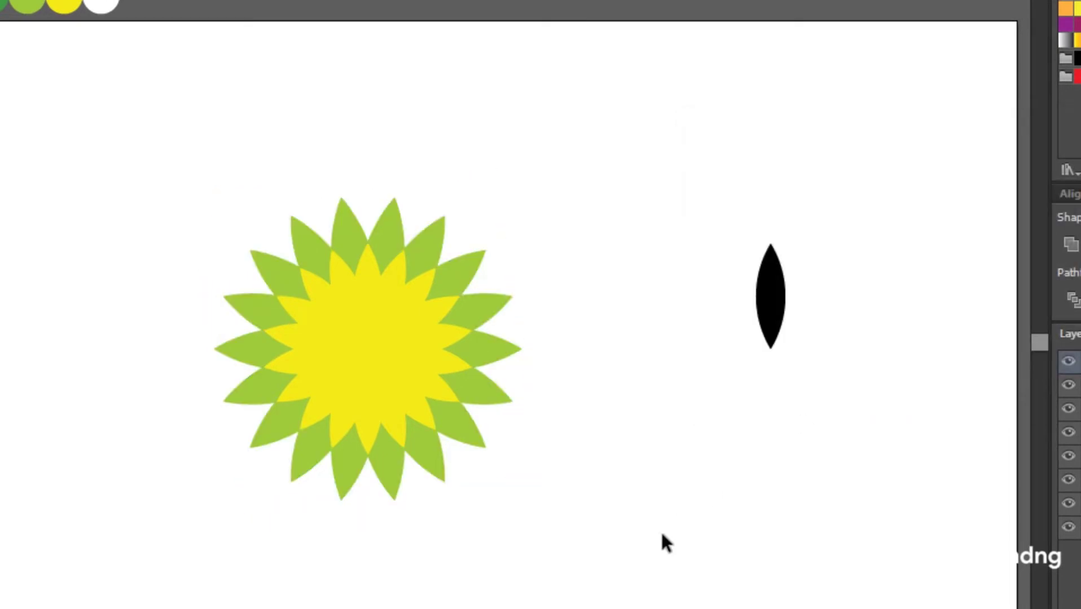
left_click(496, 402)
left_click_drag(544, 474, 545, 476)
left_click(568, 475)
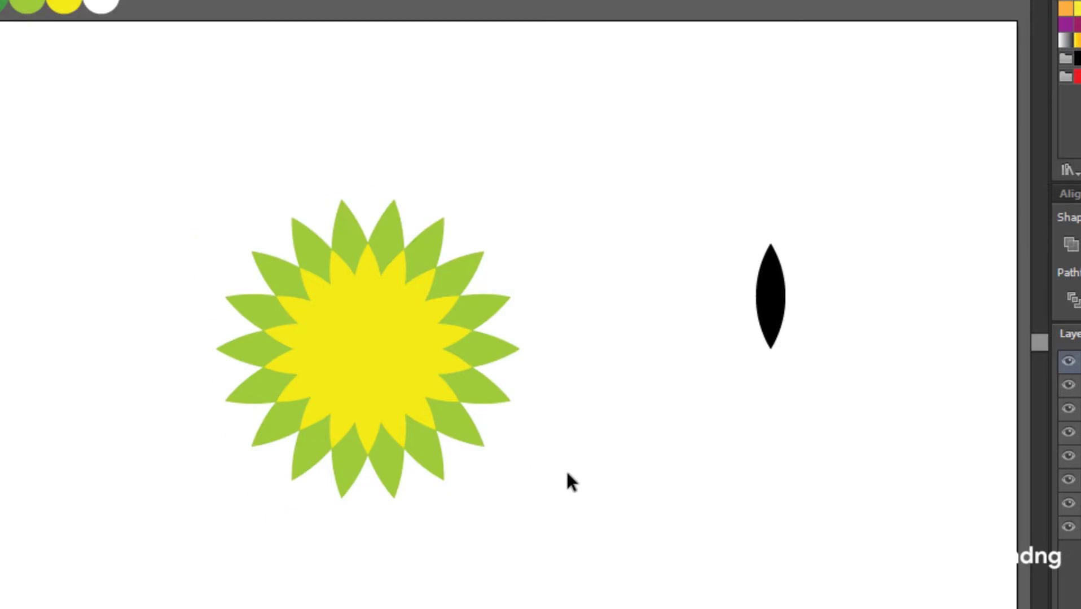
left_click(496, 402)
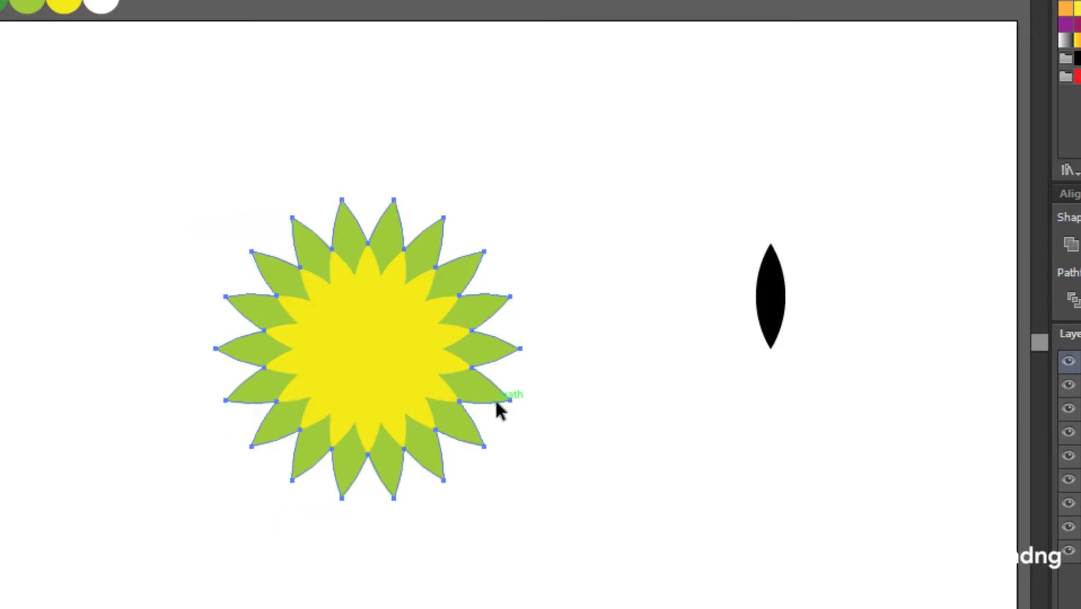
left_click(497, 402)
left_click_drag(542, 474, 610, 519)
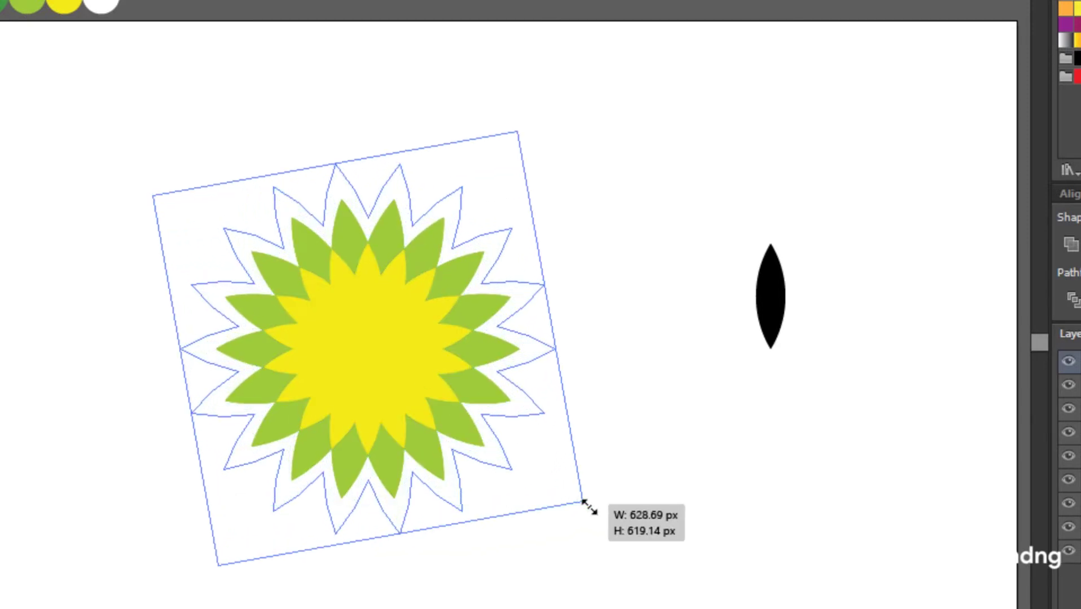
left_click_drag(619, 523, 622, 514)
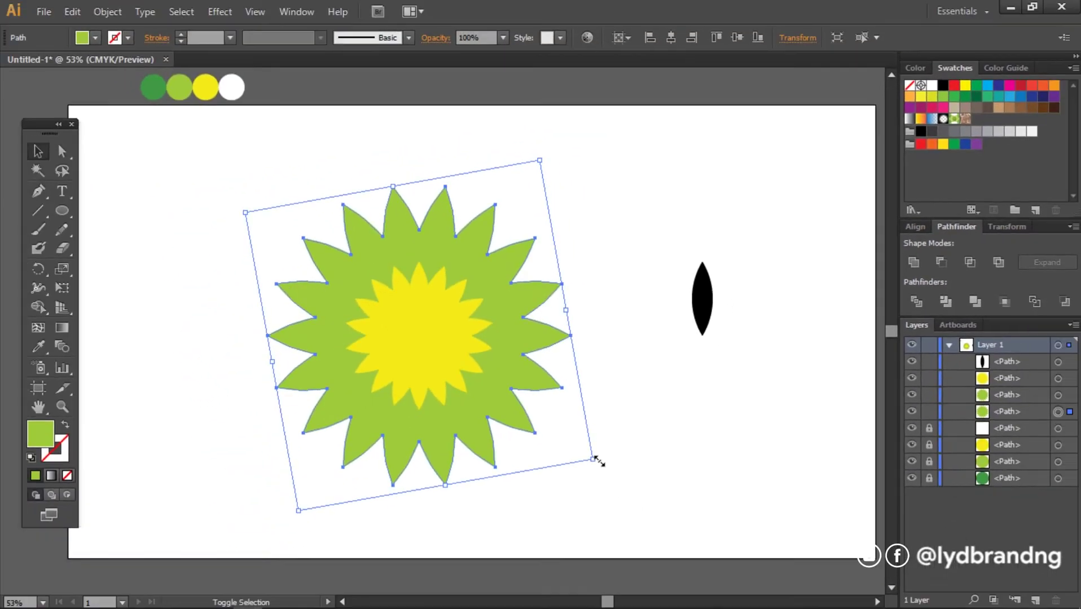
Fill the outer star dark green and rotate it 10°
left_click(36, 350)
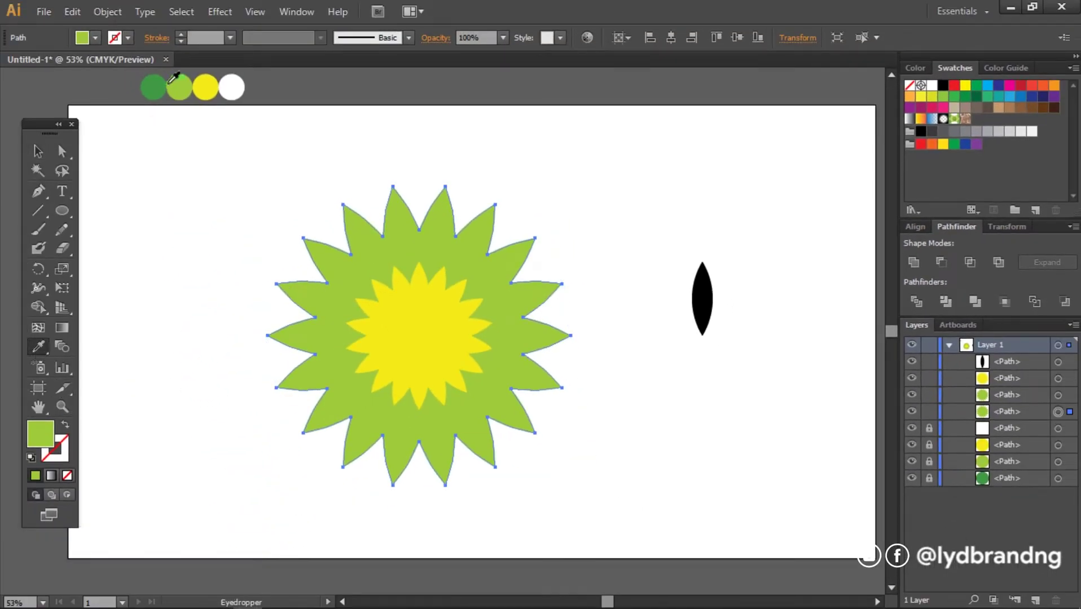
left_click(155, 88)
left_click(38, 151)
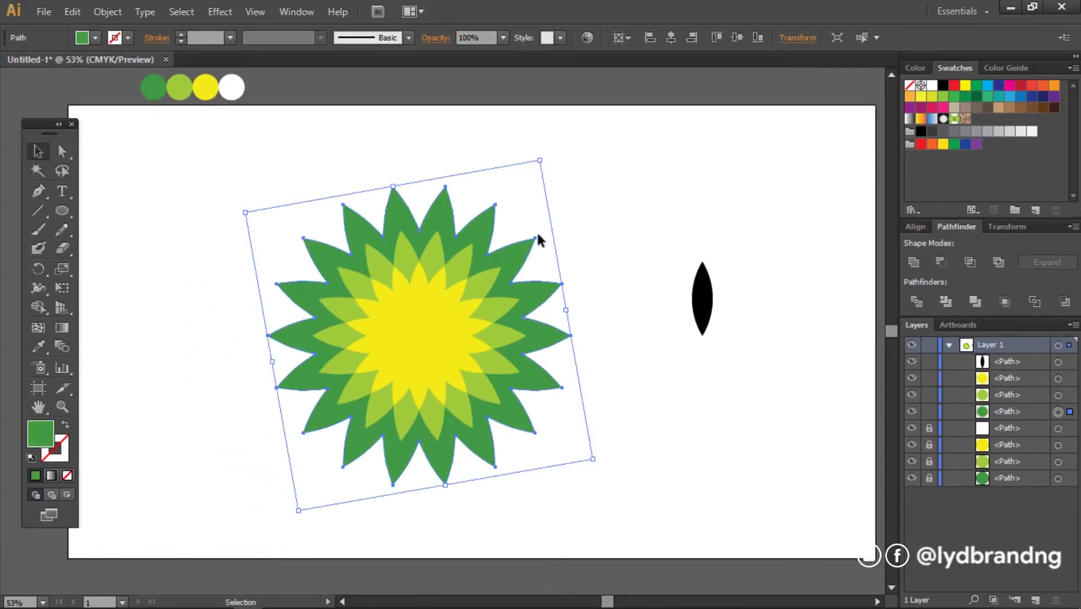
right_click(549, 297)
mouse_move(596, 501)
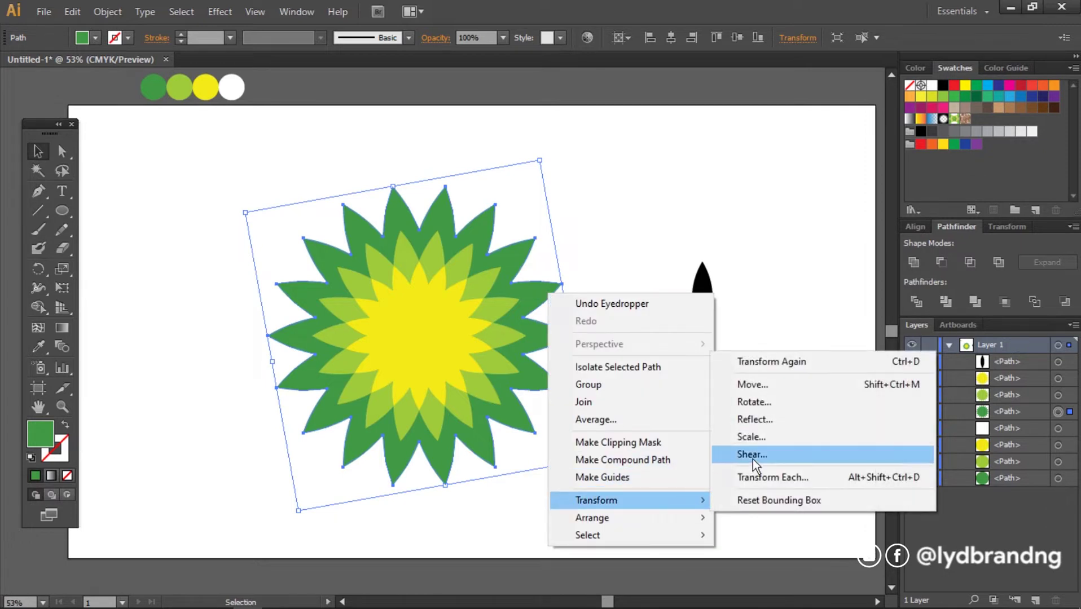
left_click(759, 404)
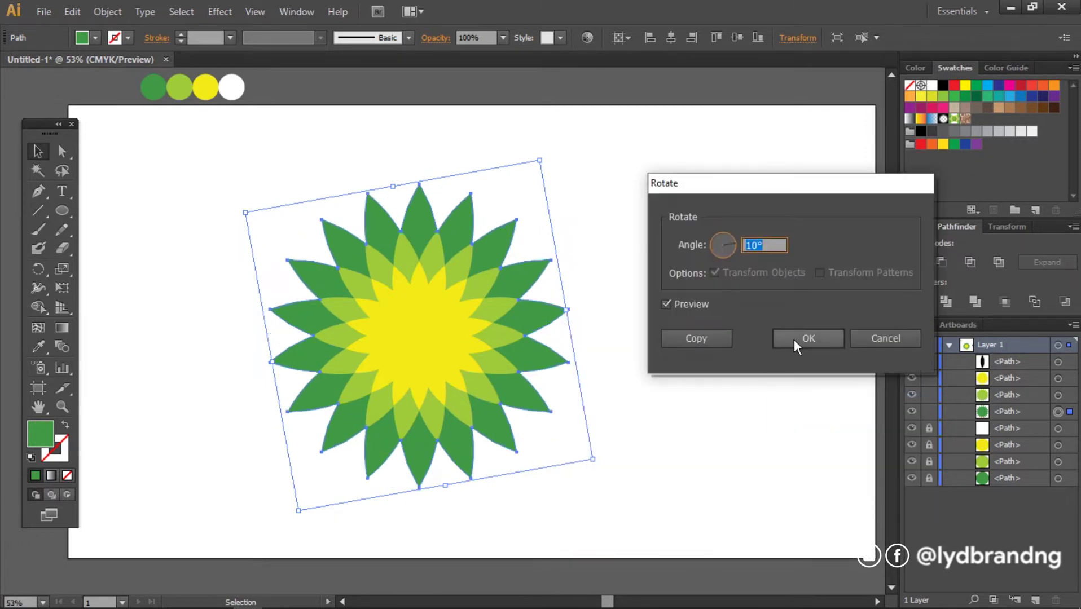
left_click(794, 340)
Enlarge the dark green star slightly, toward about 716 px wide
left_click(672, 385)
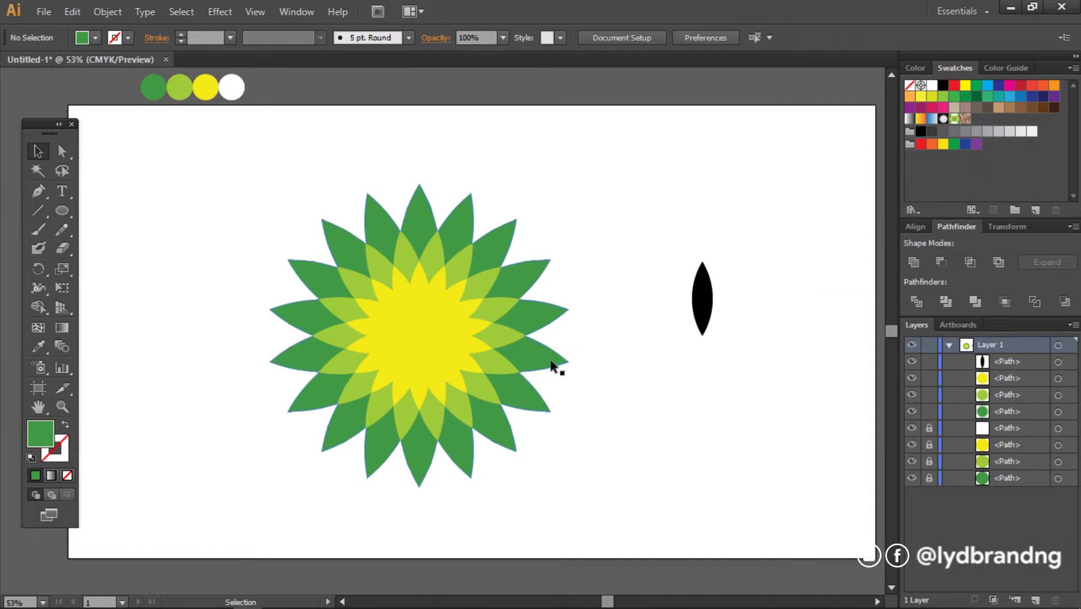
left_click(567, 364)
left_click_drag(609, 428, 615, 432)
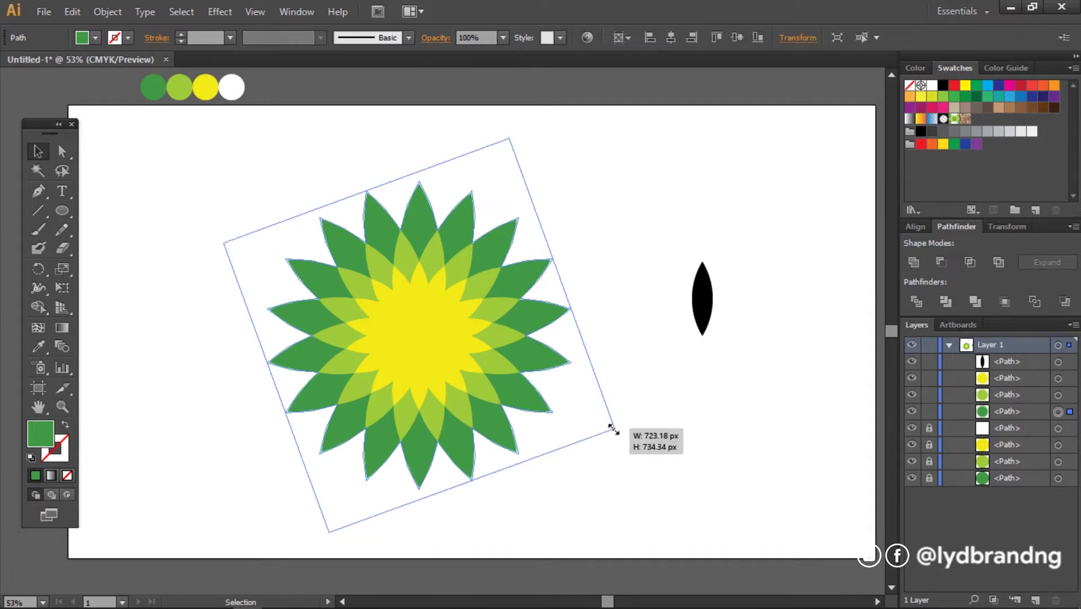
left_click(639, 443)
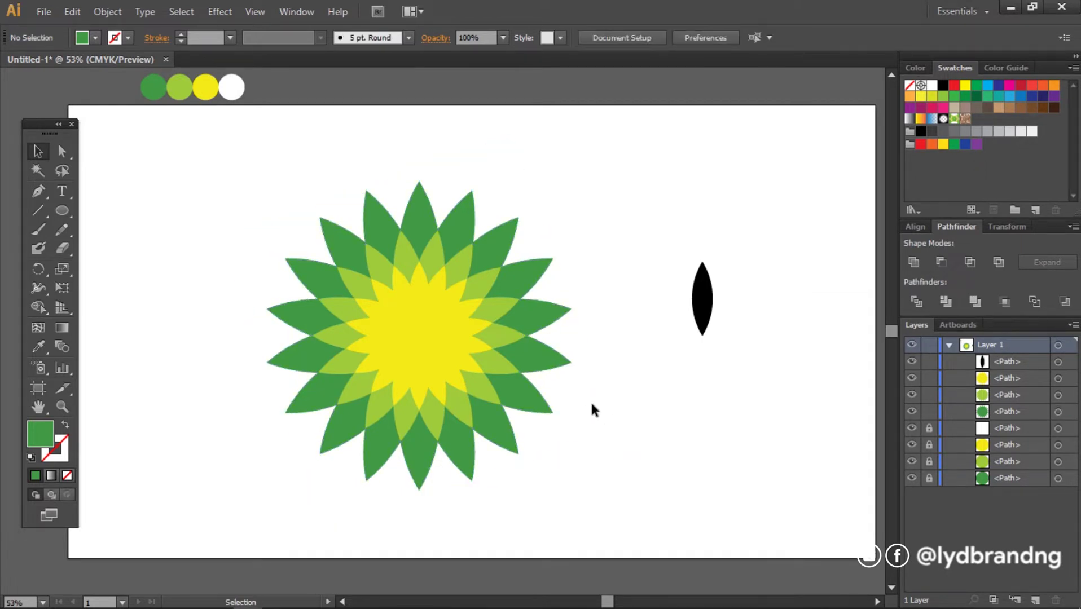
left_click(566, 368)
Finish enlarging the green star and shrink the black leaf into the flower centre
left_click_drag(612, 427, 616, 425)
left_click(642, 432)
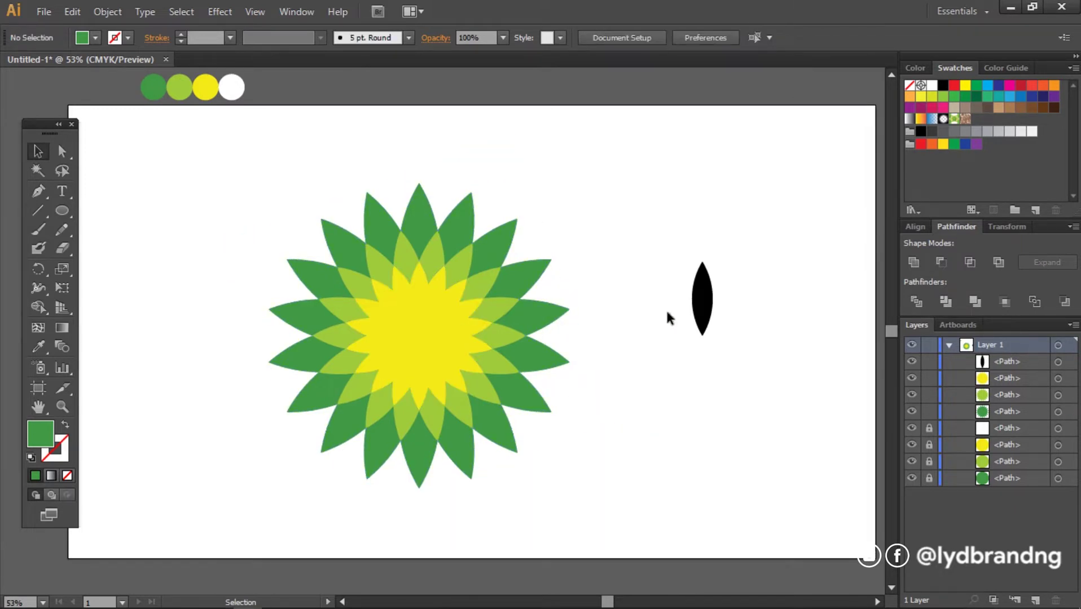
left_click(704, 310)
left_click_drag(713, 299, 424, 342)
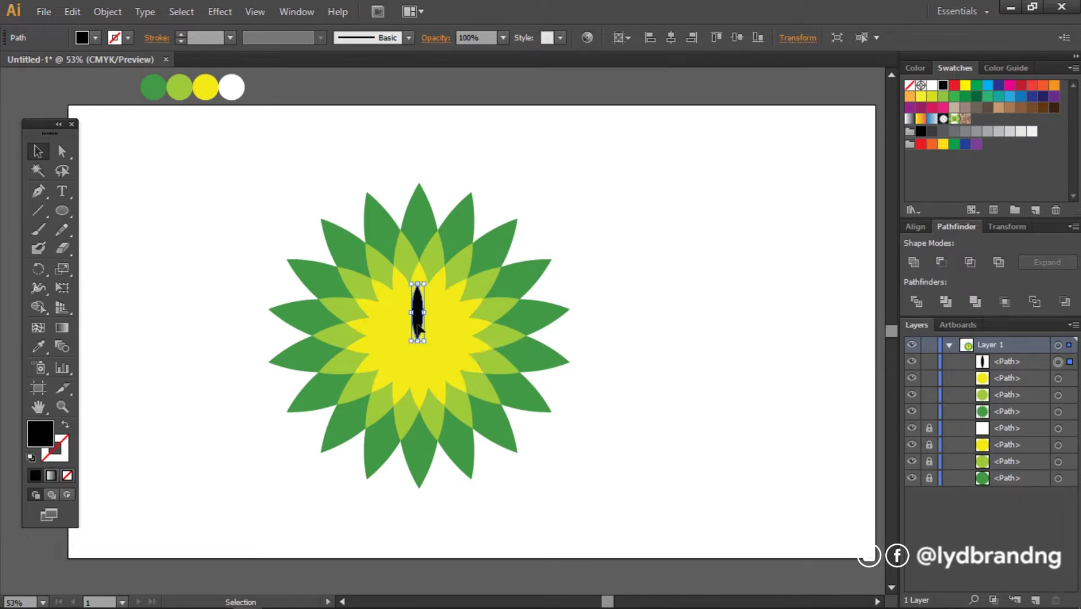
Apply a Transform effect to the black leaf with 17 copies rotated 20°
left_click(222, 11)
mouse_move(167, 78)
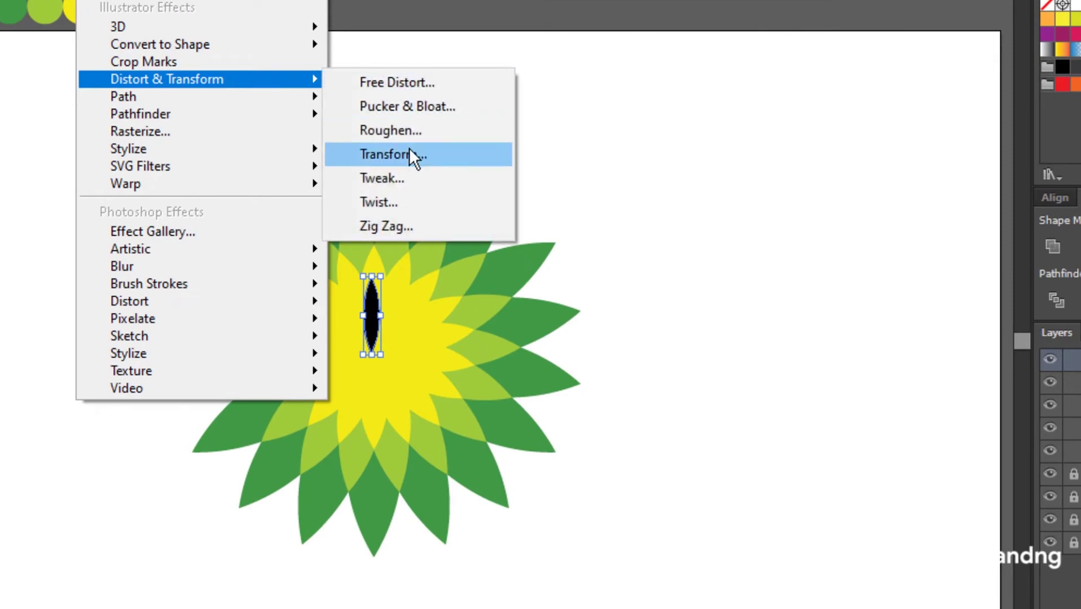
left_click(417, 151)
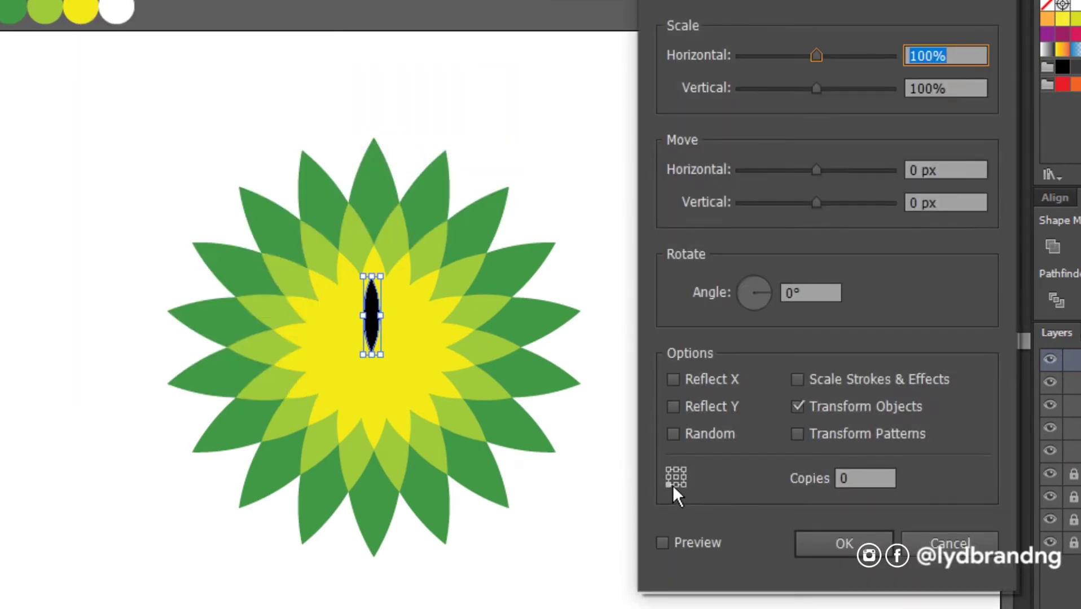
left_click(663, 543)
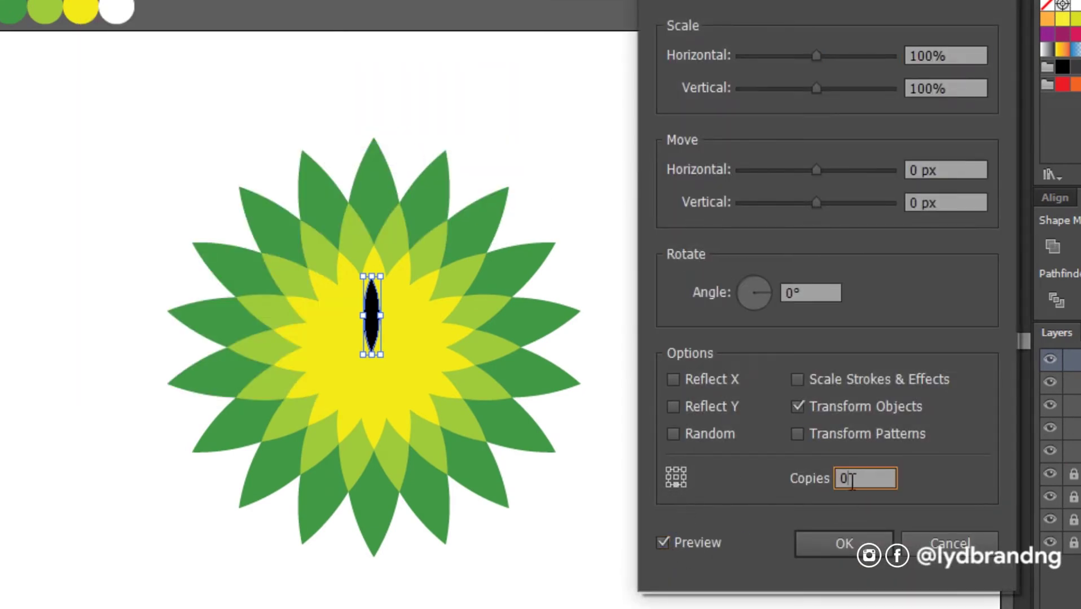
type("17")
left_click(808, 292)
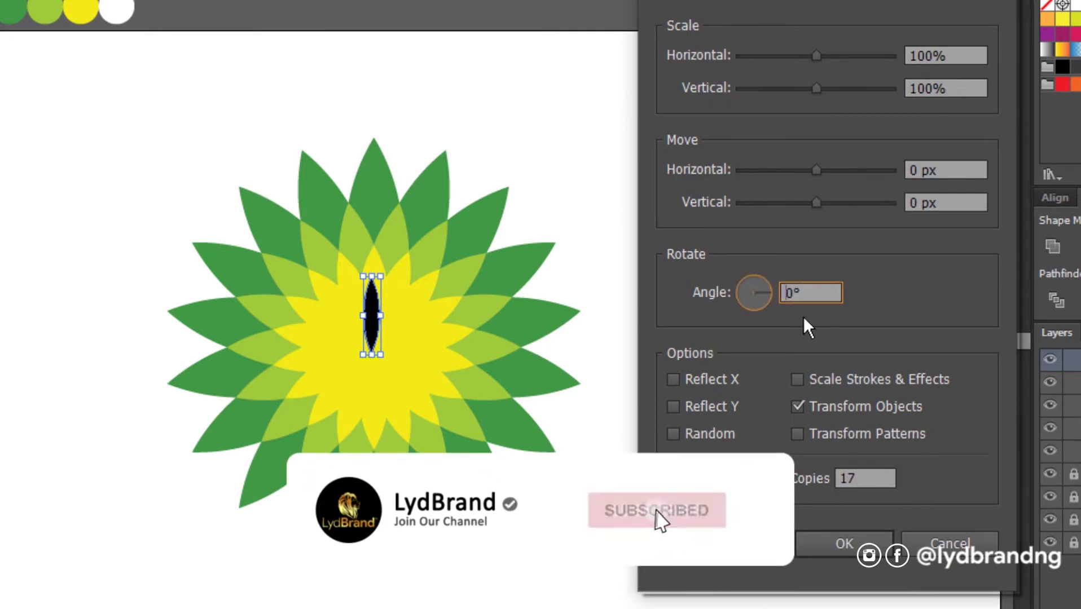
type("20")
key("Tab")
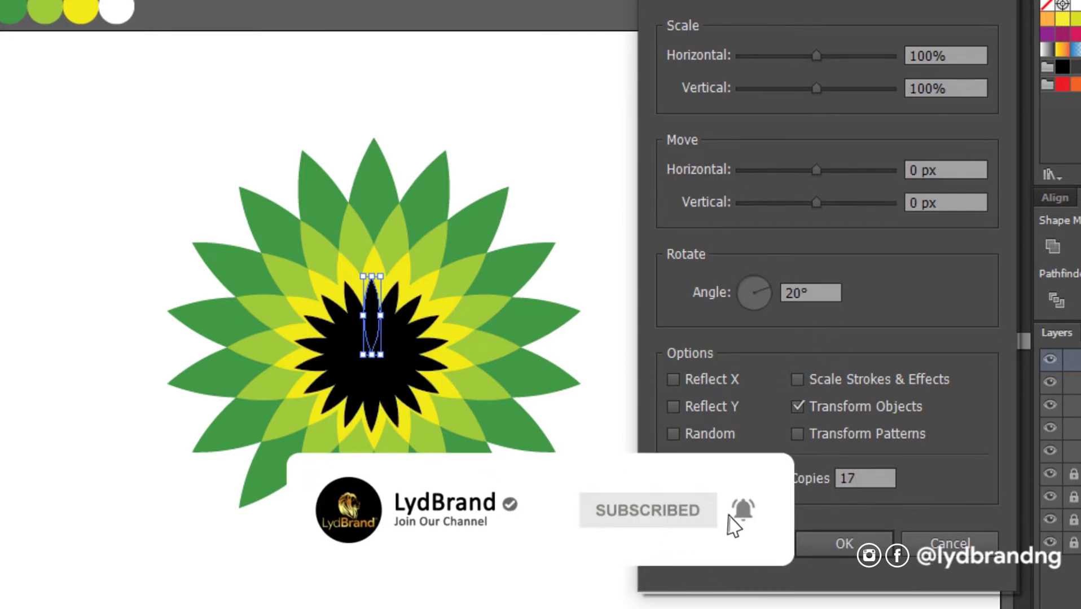
left_click(828, 543)
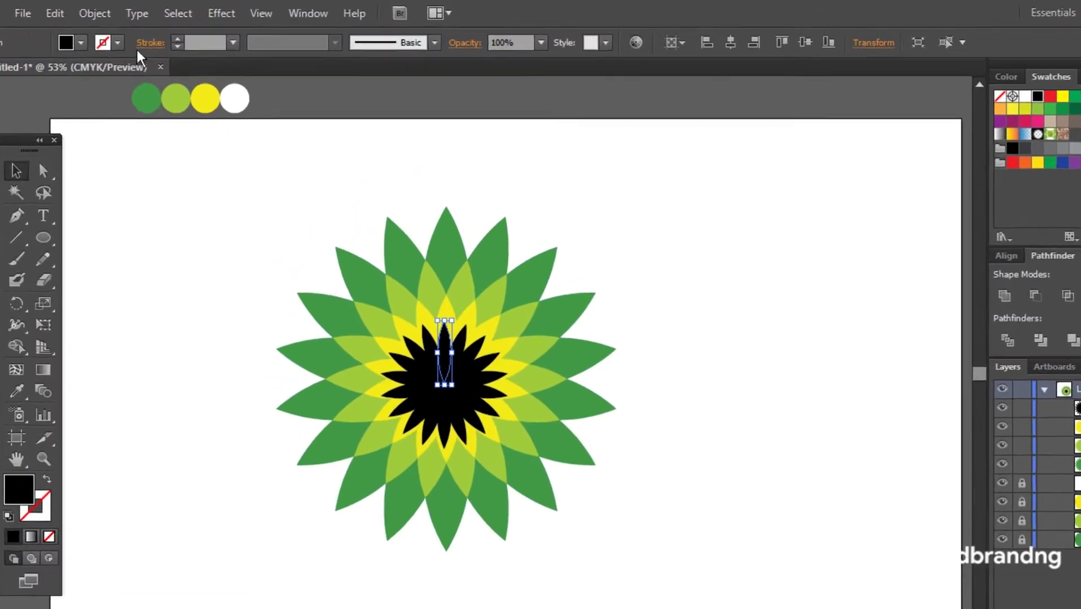
Expand the centre starburst, fill it white, unite it, and select the three petal stars
left_click(62, 16)
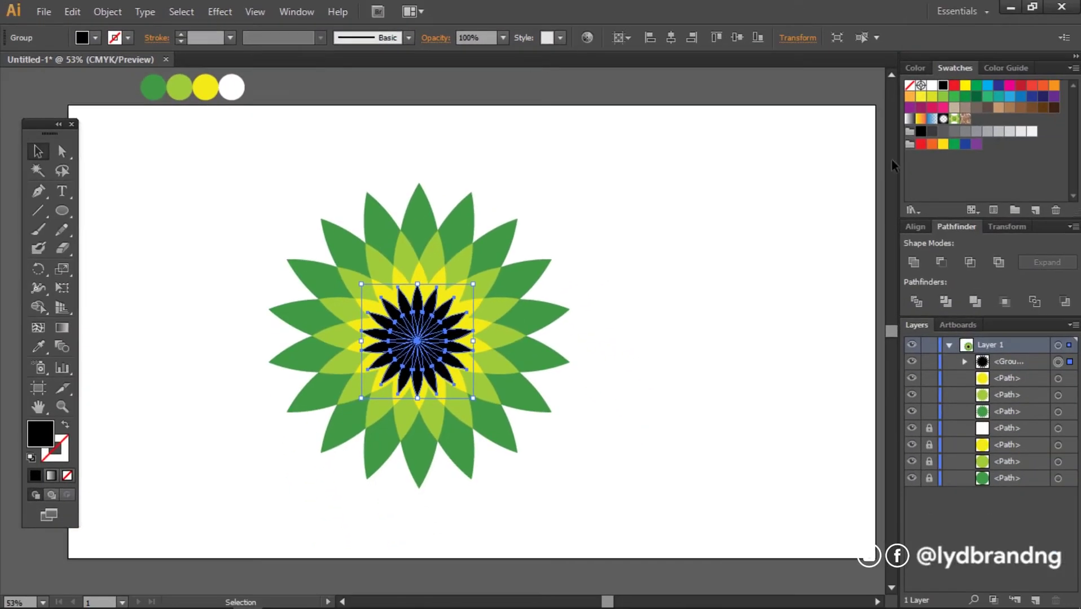
left_click(931, 85)
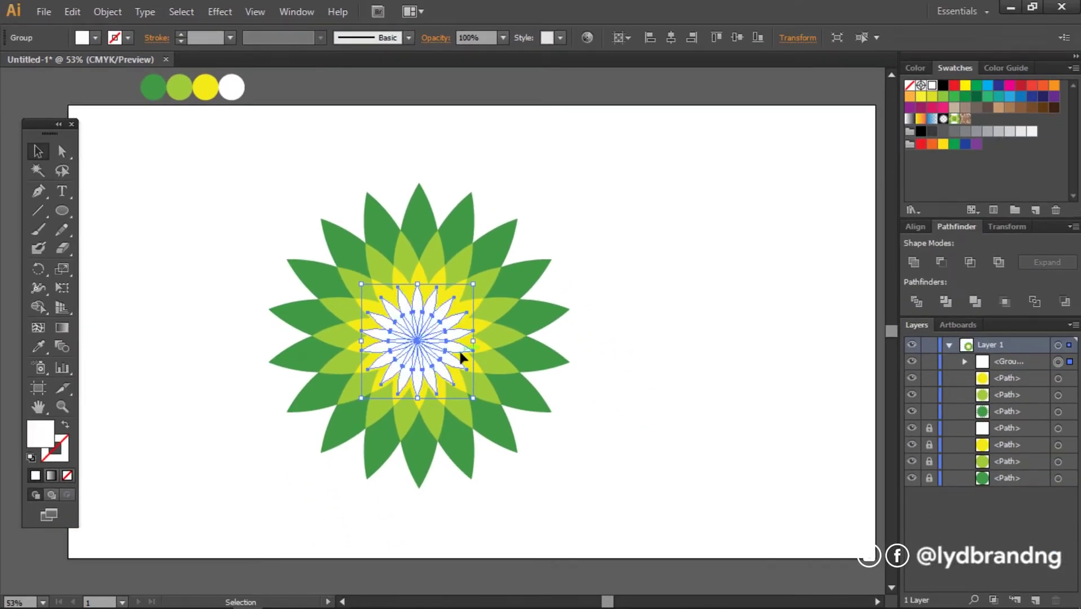
left_click(914, 261)
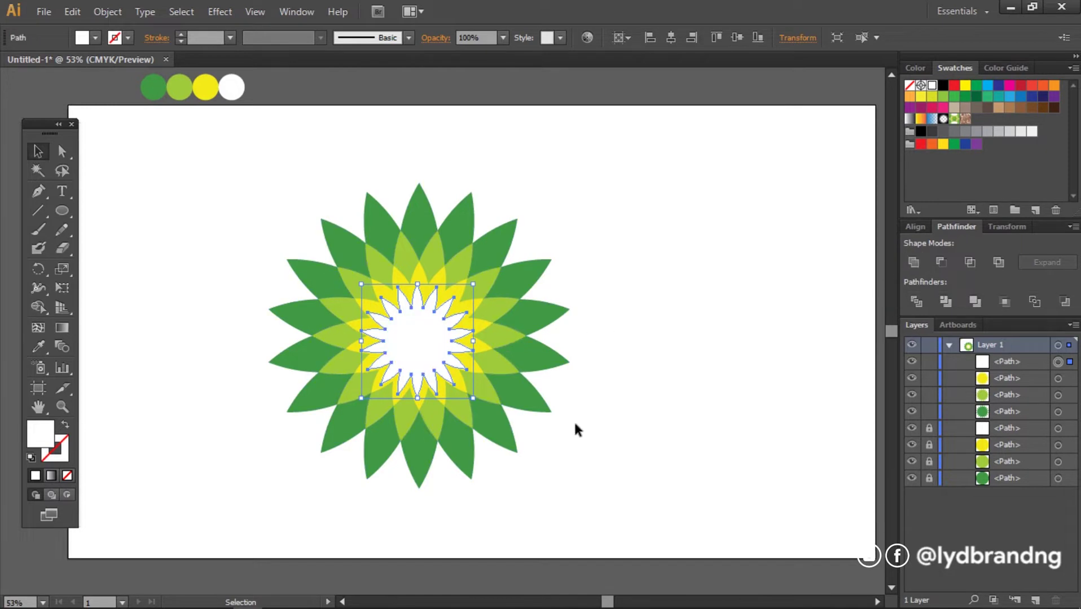
left_click_drag(575, 428, 515, 323)
left_click_drag(484, 279, 486, 280)
Group the three petal stars and centre them with the white star horizontally and vertically
right_click(500, 297)
left_click(540, 375)
left_click(442, 333, "shift")
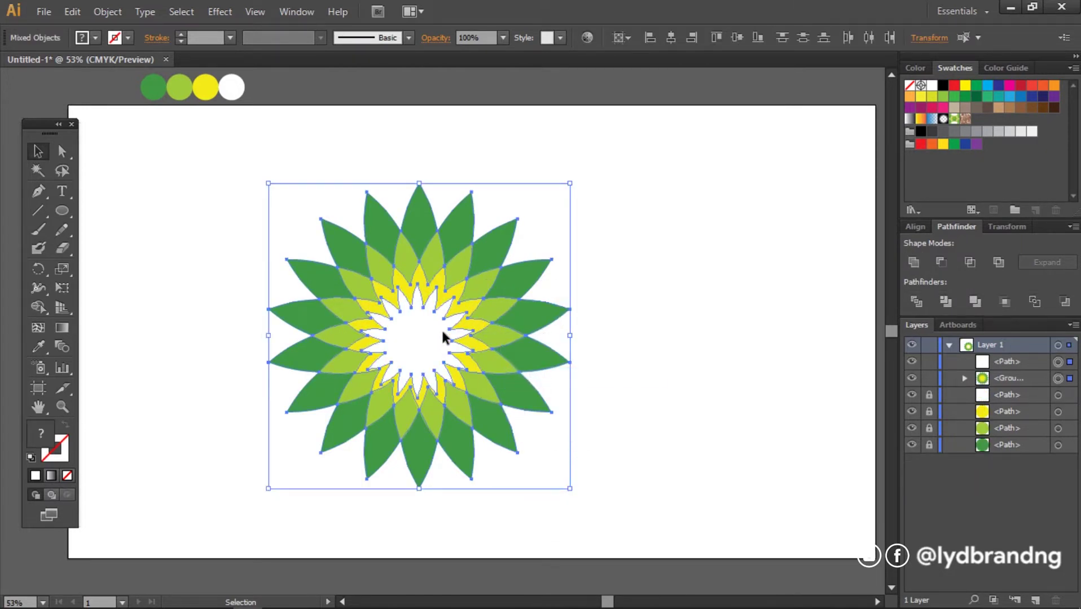
left_click(915, 226)
left_click(947, 264)
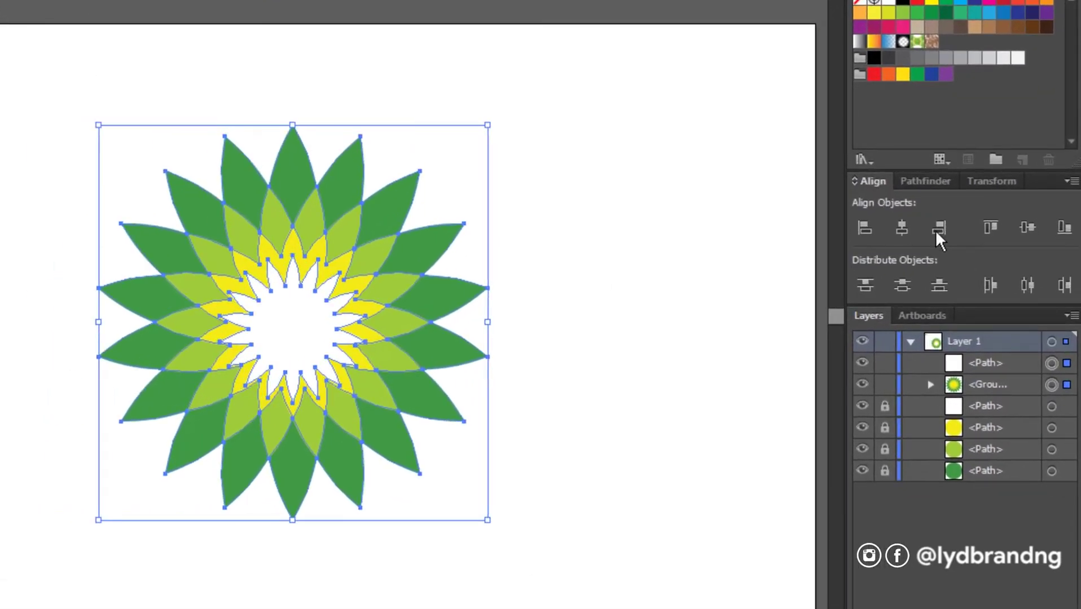
left_click(1026, 229)
left_click(685, 361)
Rotate the white centre star 10° and resize it to about 259 px
left_click(341, 336)
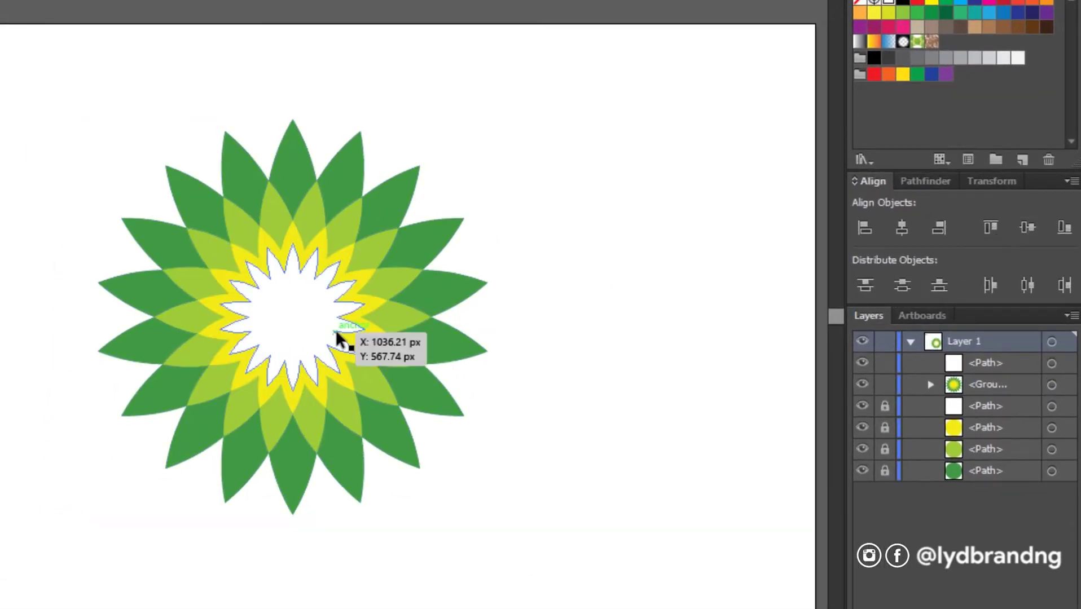
right_click(314, 327)
mouse_move(420, 597)
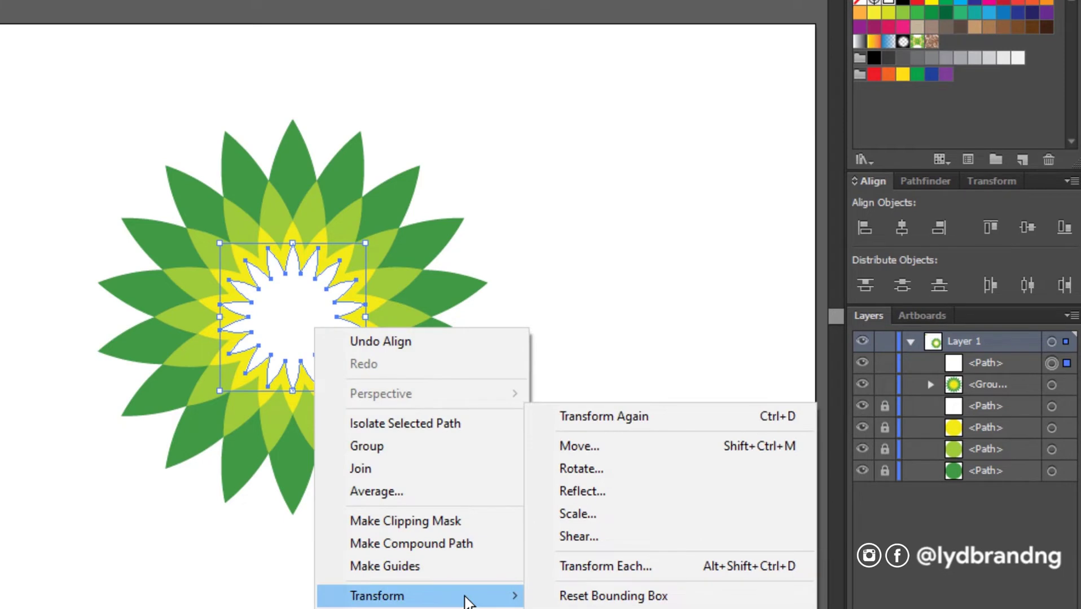
left_click(572, 469)
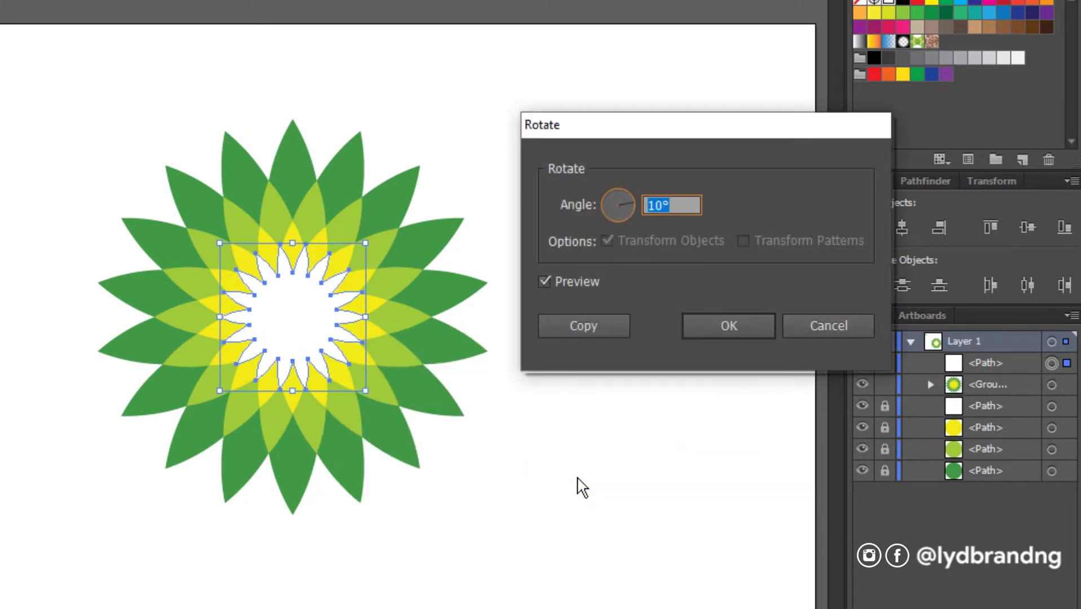
left_click(707, 321)
left_click(530, 466)
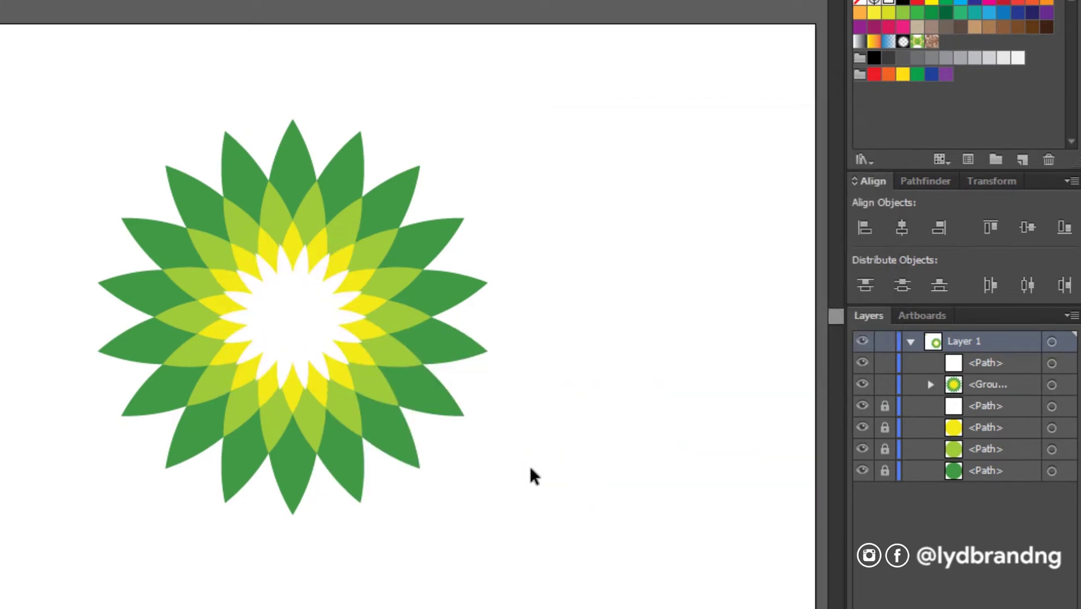
left_click(330, 338)
left_click_drag(378, 378, 373, 375)
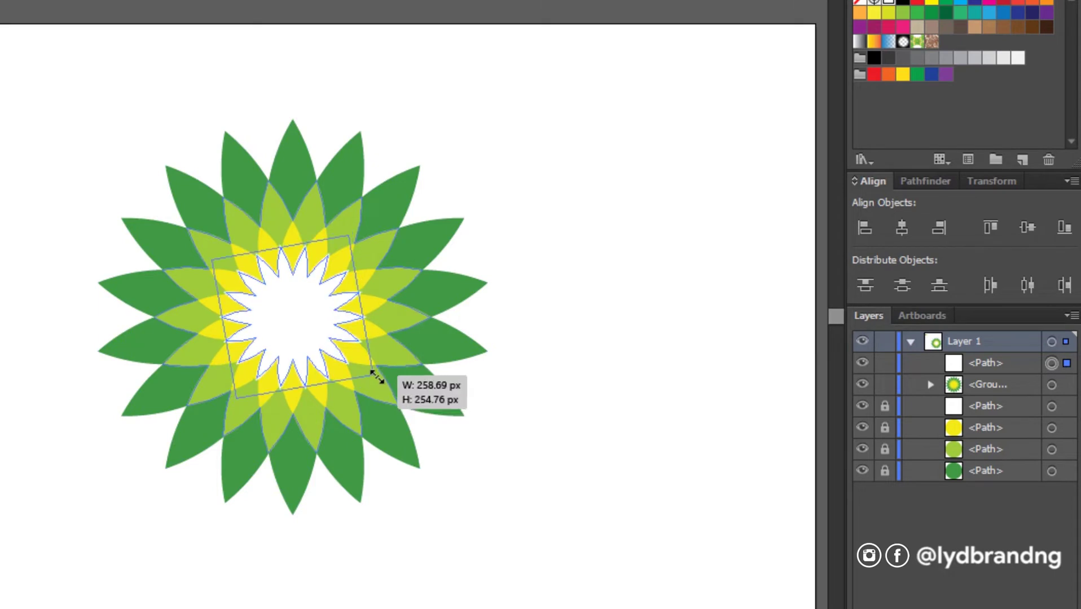
left_click_drag(371, 373, 369, 370)
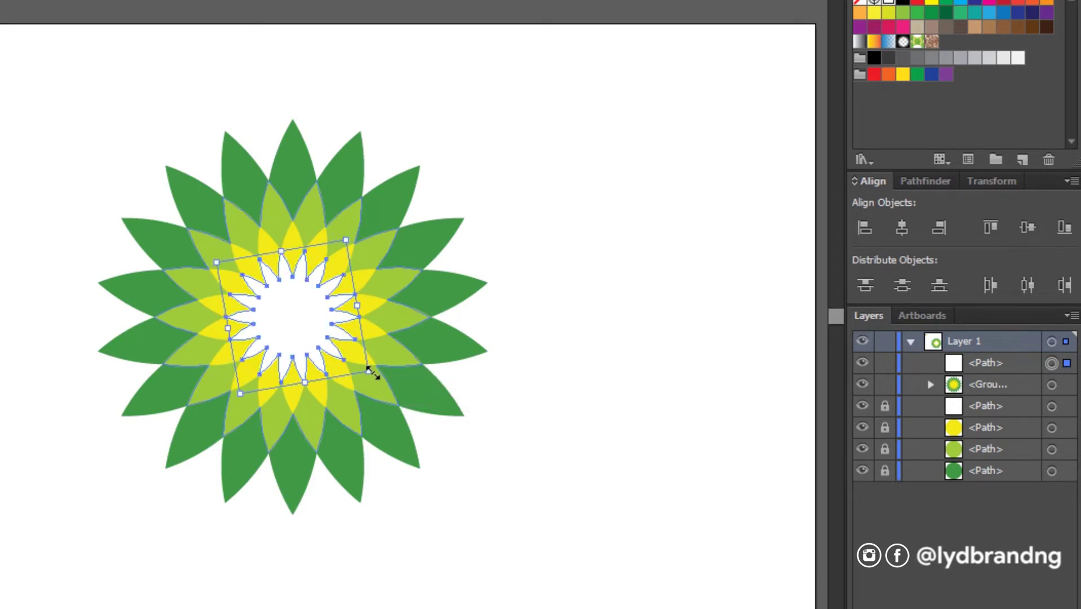
left_click(491, 405)
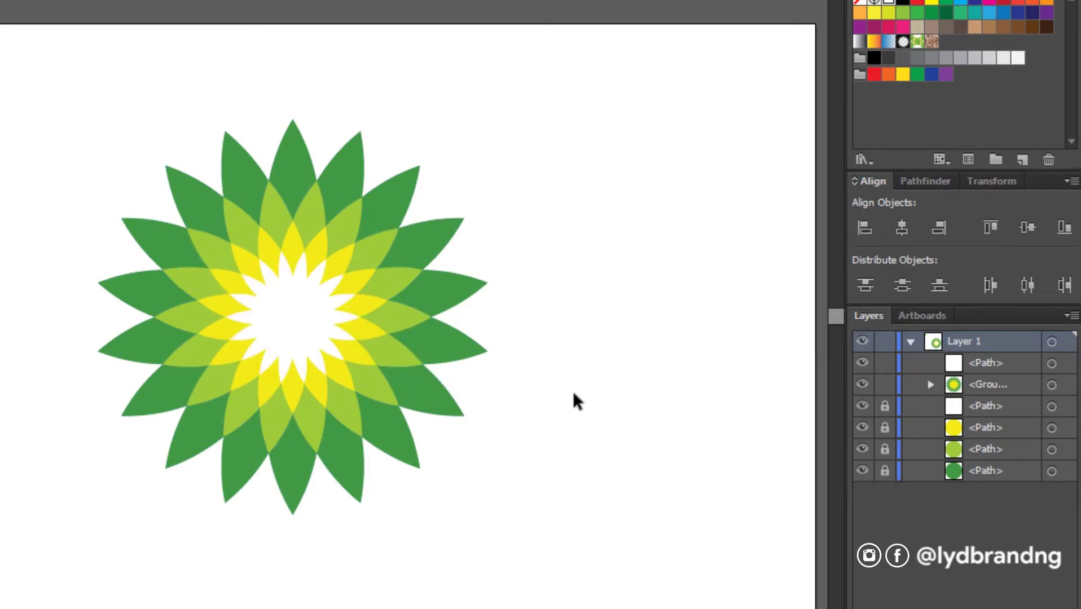
left_click_drag(526, 497, 308, 292)
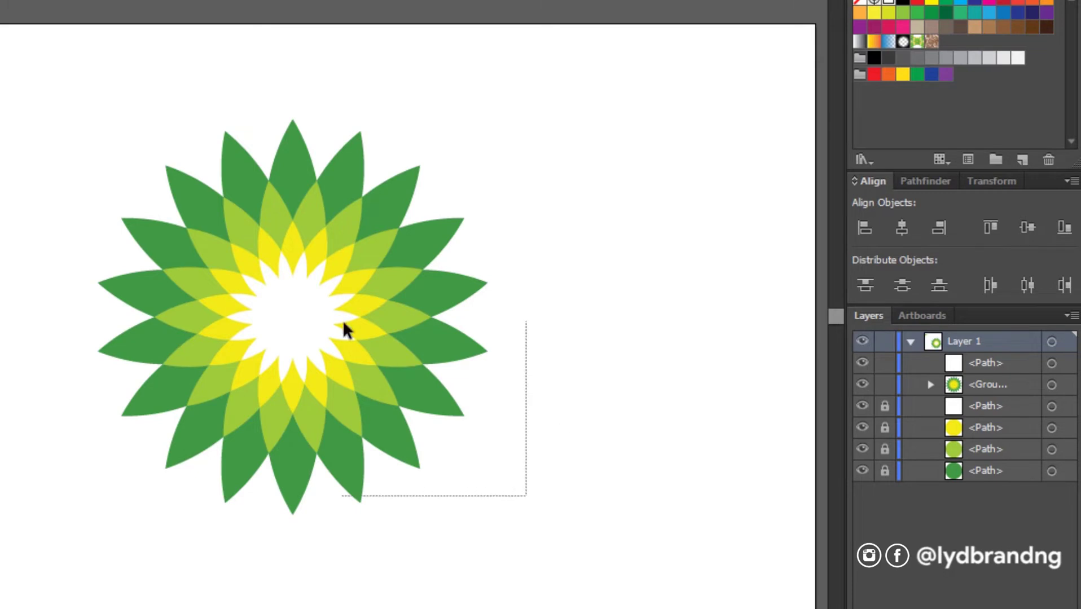
Group the white star with the petals, scale the flower to about 523 px, and centre it
right_click(307, 292)
left_click(375, 384)
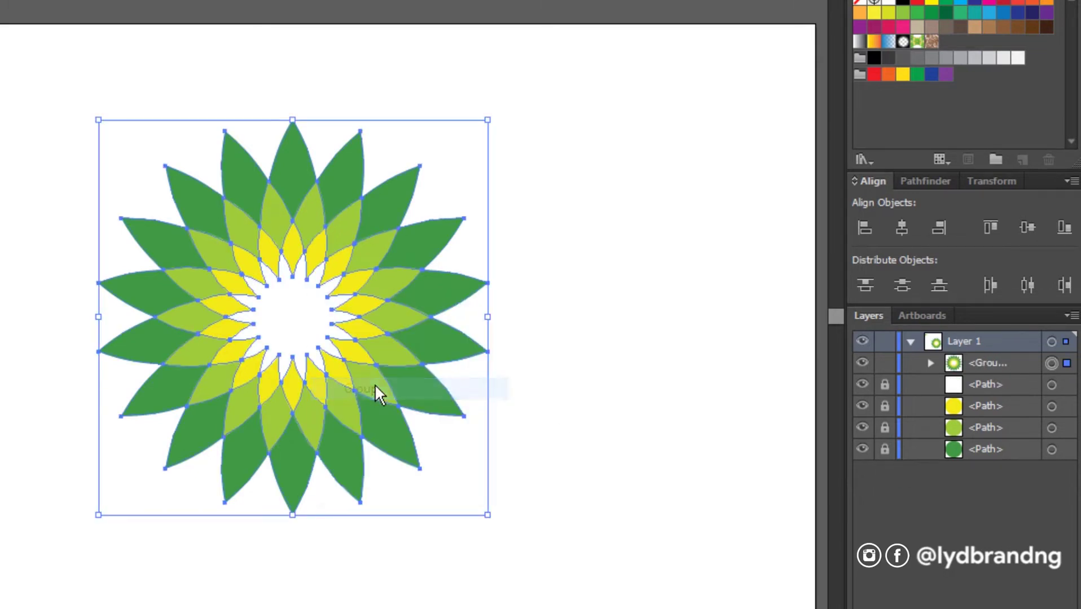
left_click_drag(487, 515, 516, 376)
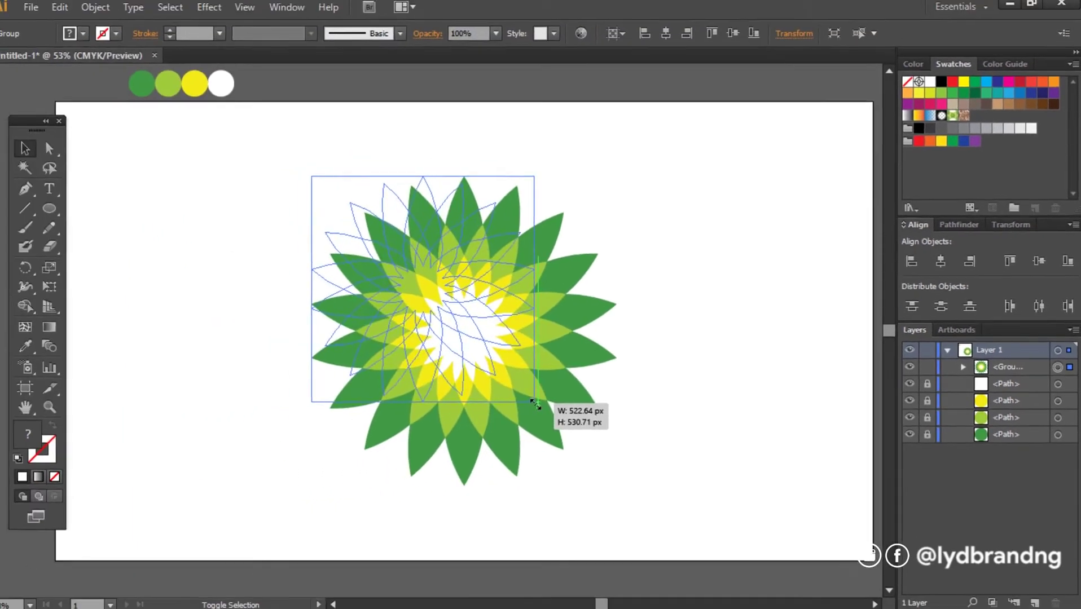
left_click_drag(435, 289, 481, 362)
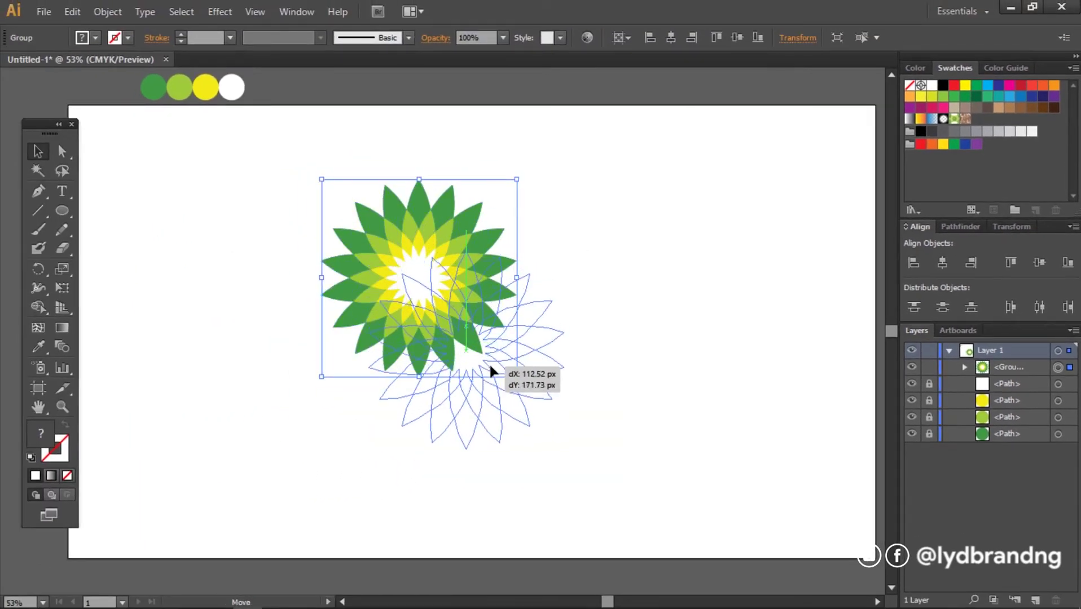
left_click_drag(564, 449, 584, 473)
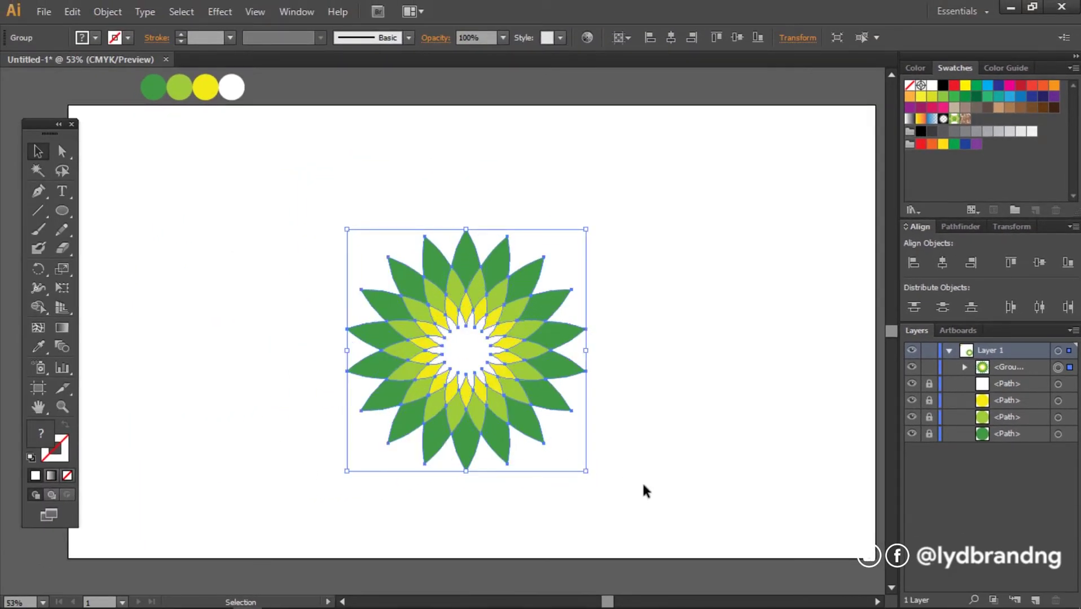
left_click(258, 313)
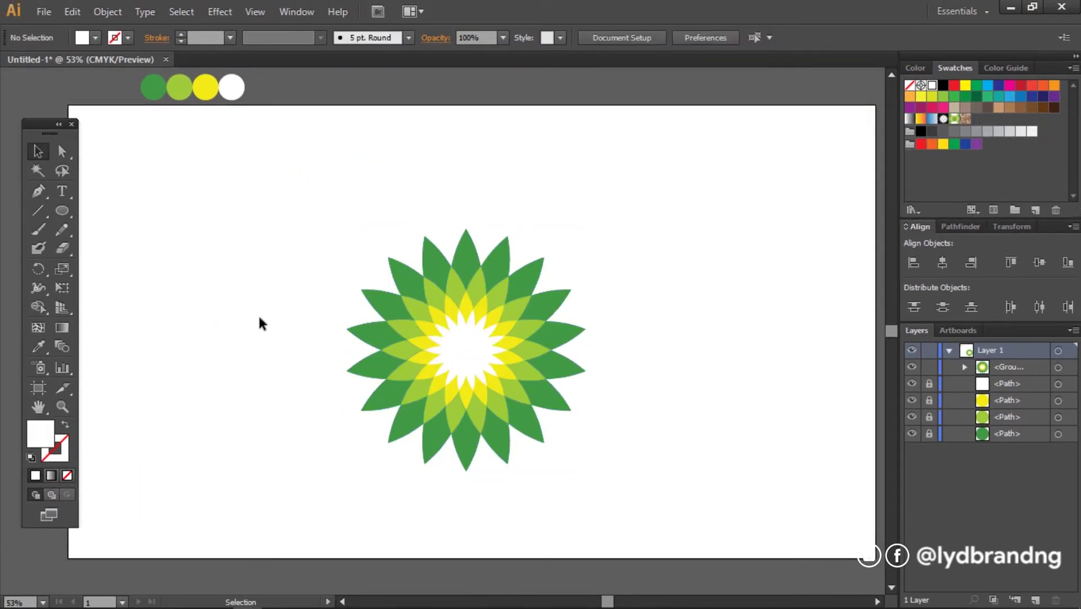
Type green 'bp' text in Myriad Pro 164 pt and place it above the flower
left_click(63, 190)
left_click(650, 239)
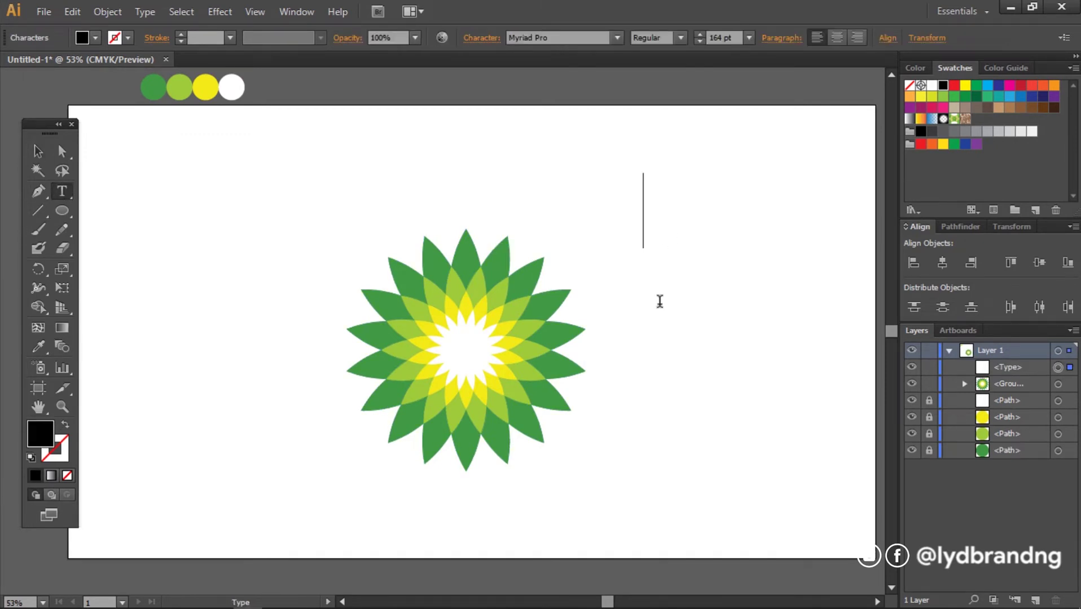
type("bp")
key("ctrl+a")
left_click(37, 347)
left_click(154, 87)
left_click(37, 150)
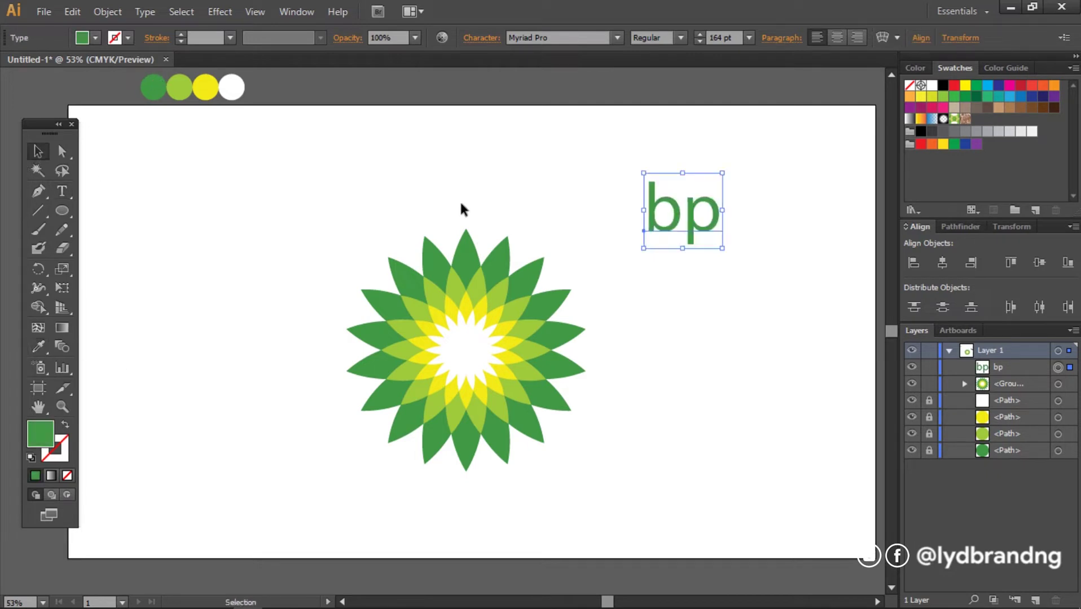
left_click_drag(693, 214, 566, 217)
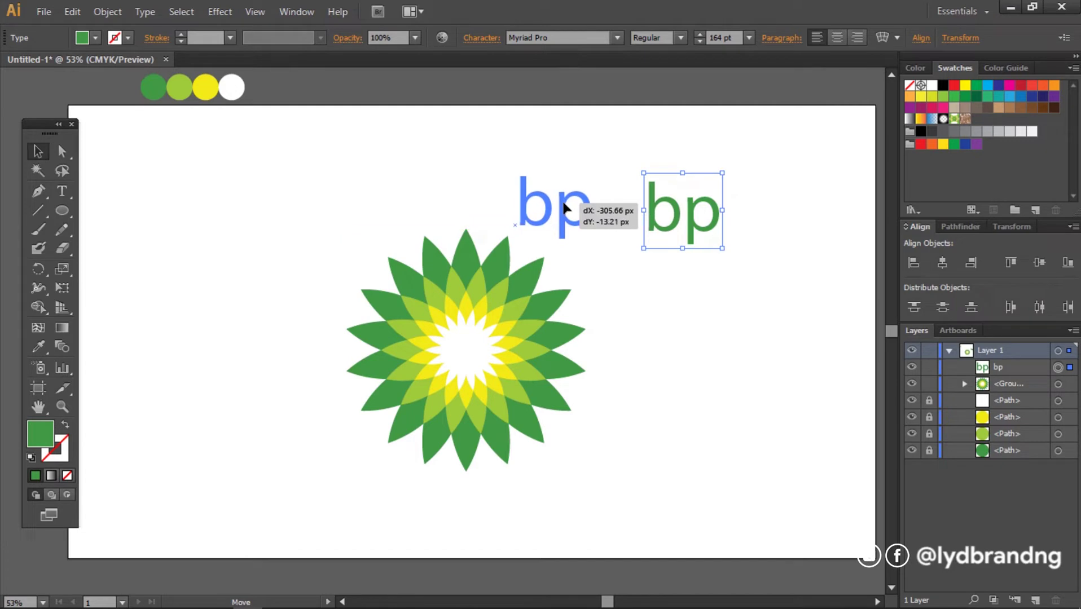
left_click_drag(566, 217, 564, 208)
left_click(647, 301)
Group the bp text with the flower, enlarge the logo, and unlock the four colour circles
left_click_drag(658, 176, 486, 375)
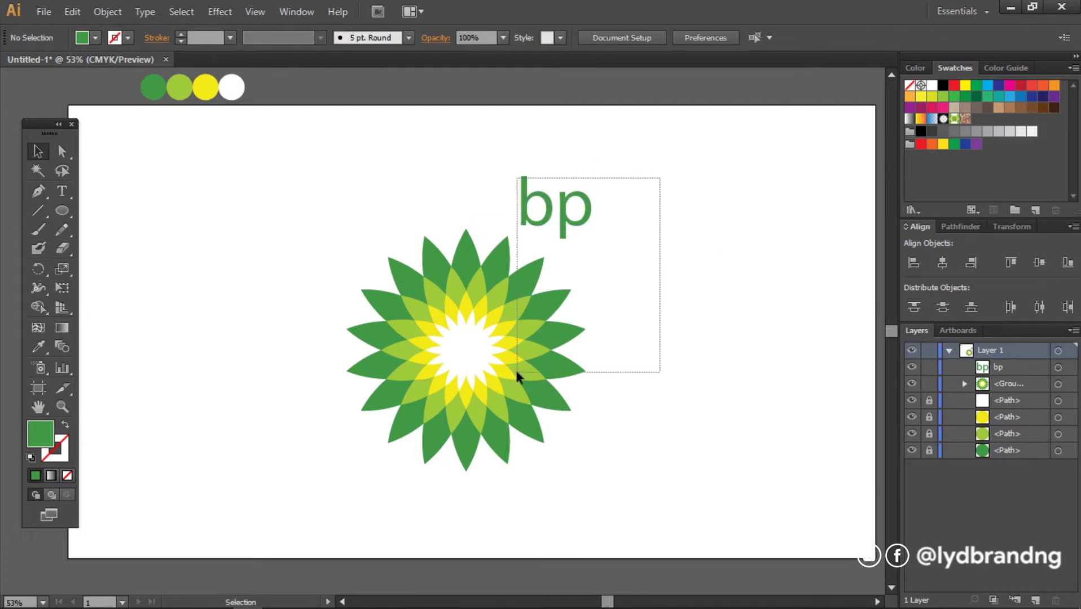
right_click(488, 378)
left_click(536, 450)
left_click_drag(595, 470, 632, 501)
left_click(681, 492)
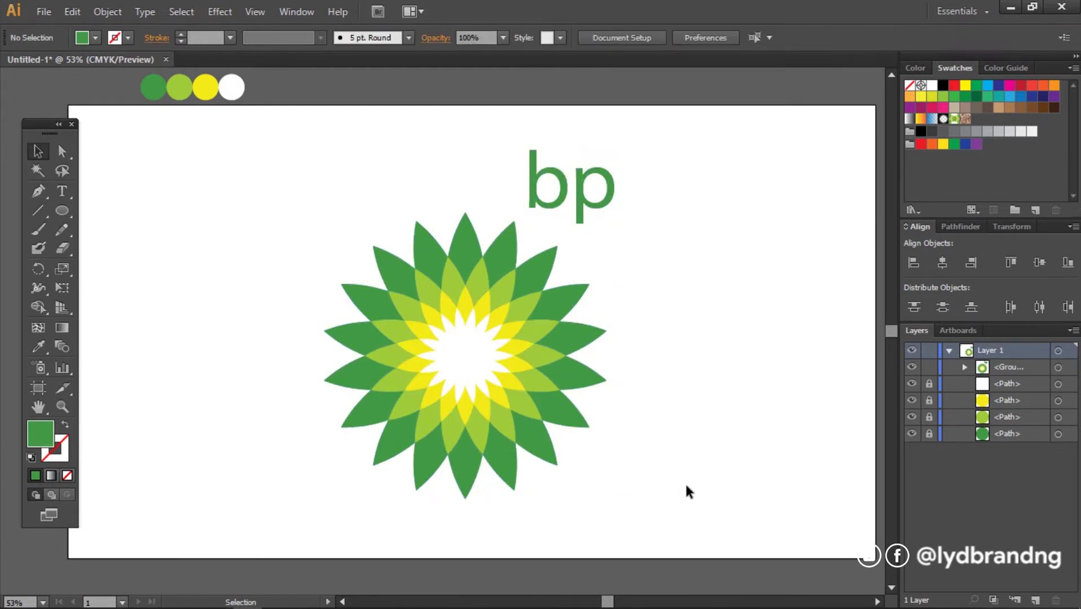
left_click_drag(929, 383, 929, 433)
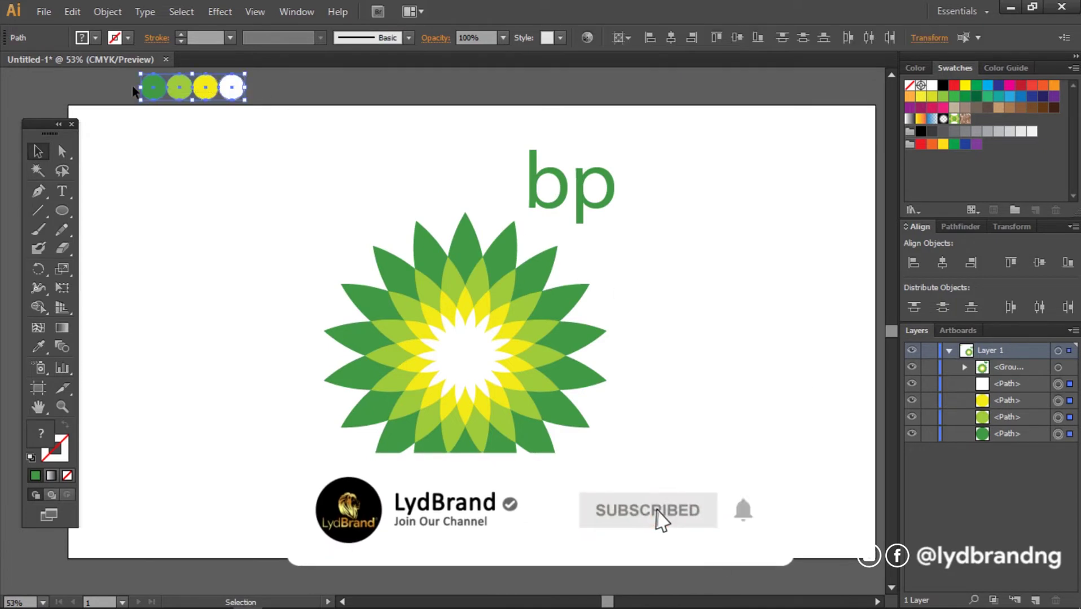
Delete the four colour swatch circles above the artboard
left_click_drag(133, 85, 257, 102)
key("Delete")
left_click(949, 351)
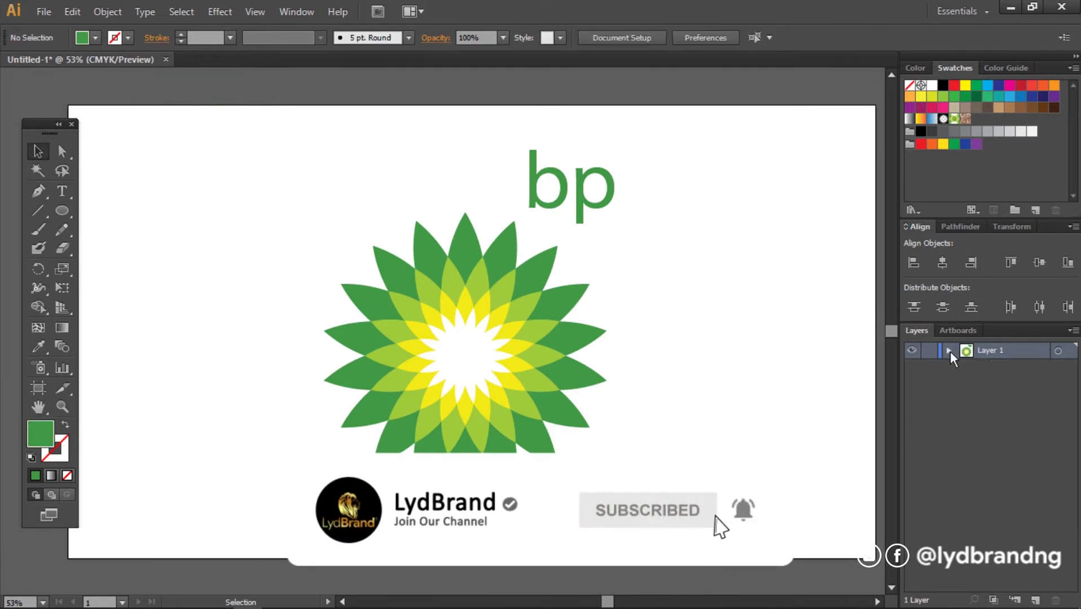
Export the artwork to the Documents > LOGO folder under the name 'bp Logo'
left_click(43, 12)
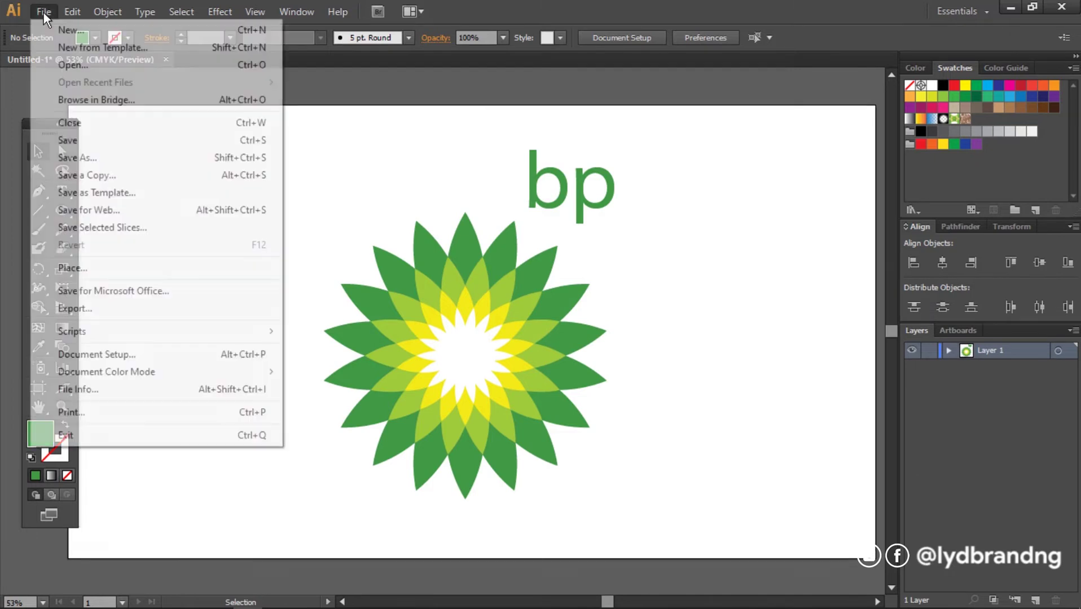
left_click(159, 308)
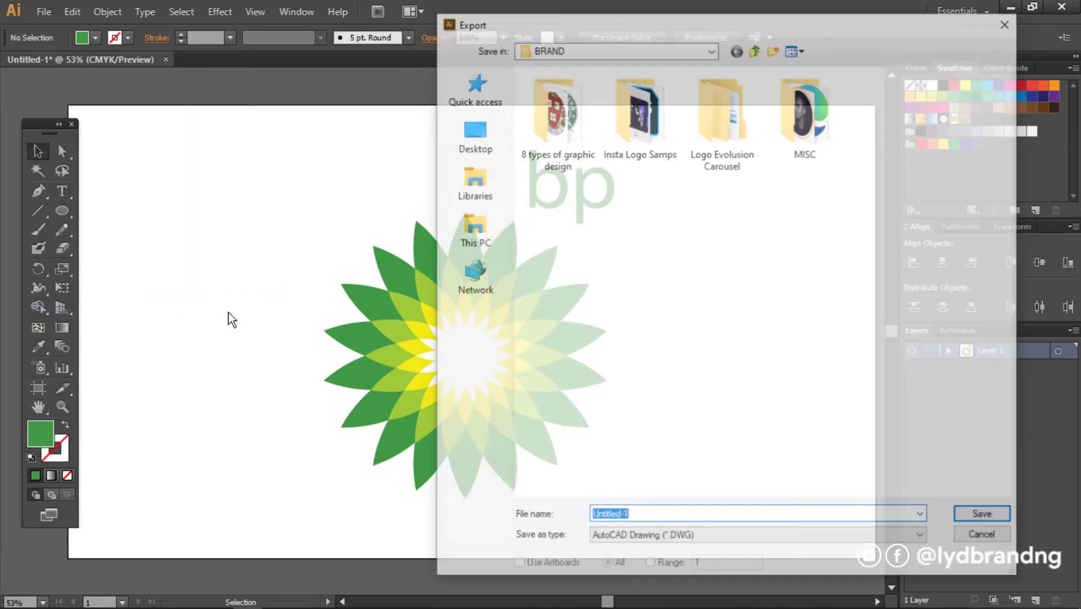
left_click(484, 145)
left_click(485, 187)
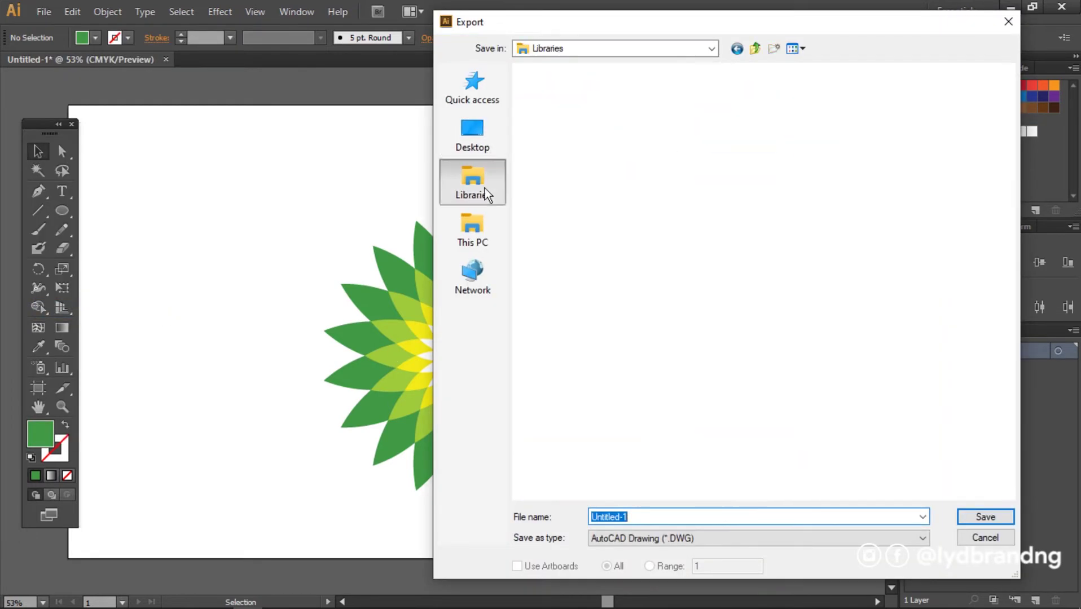
double_click(752, 98)
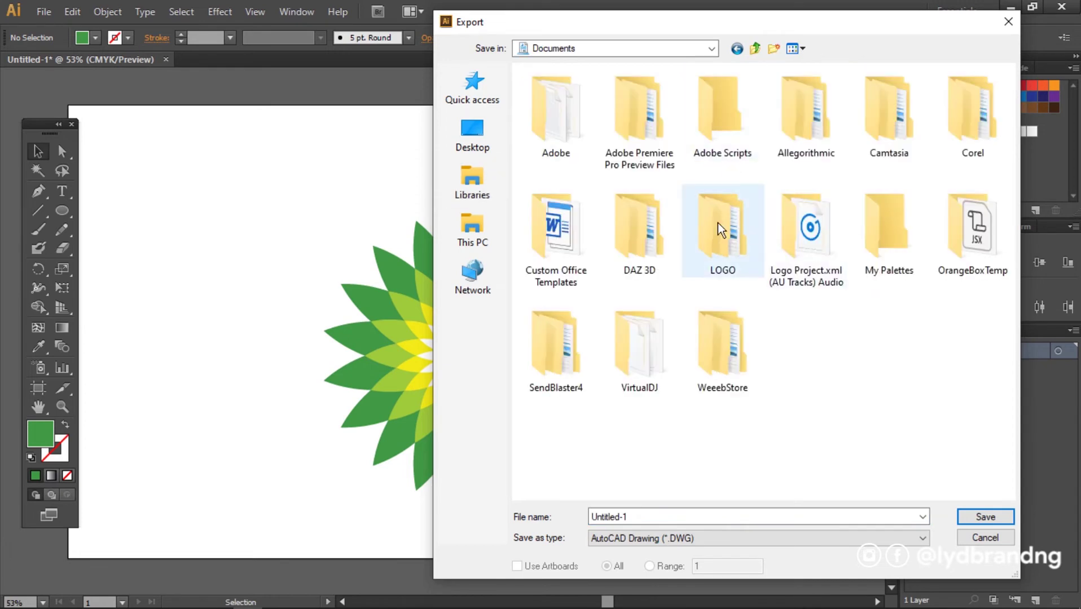
double_click(718, 223)
left_click(1008, 495)
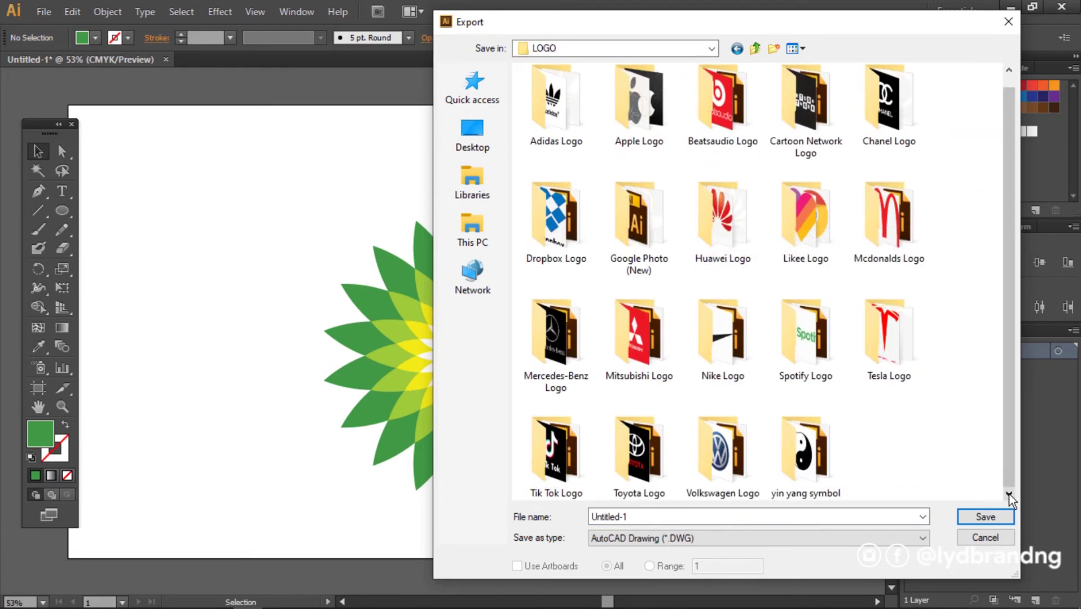
type("bp Logo")
Save the export as a transparent PNG at High (300 ppi) resolution
left_click(728, 573)
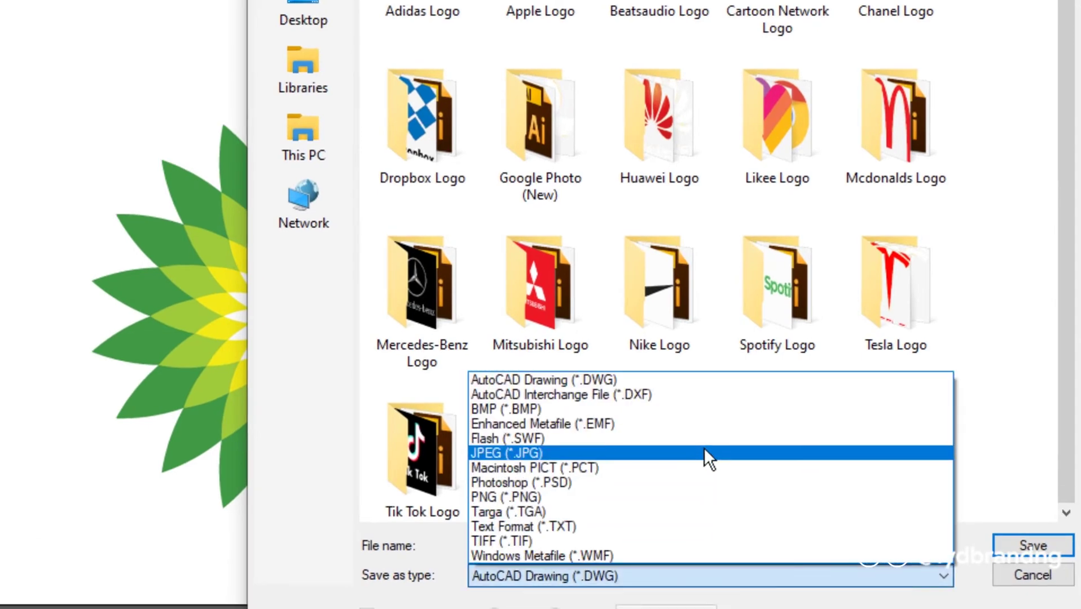
left_click(700, 498)
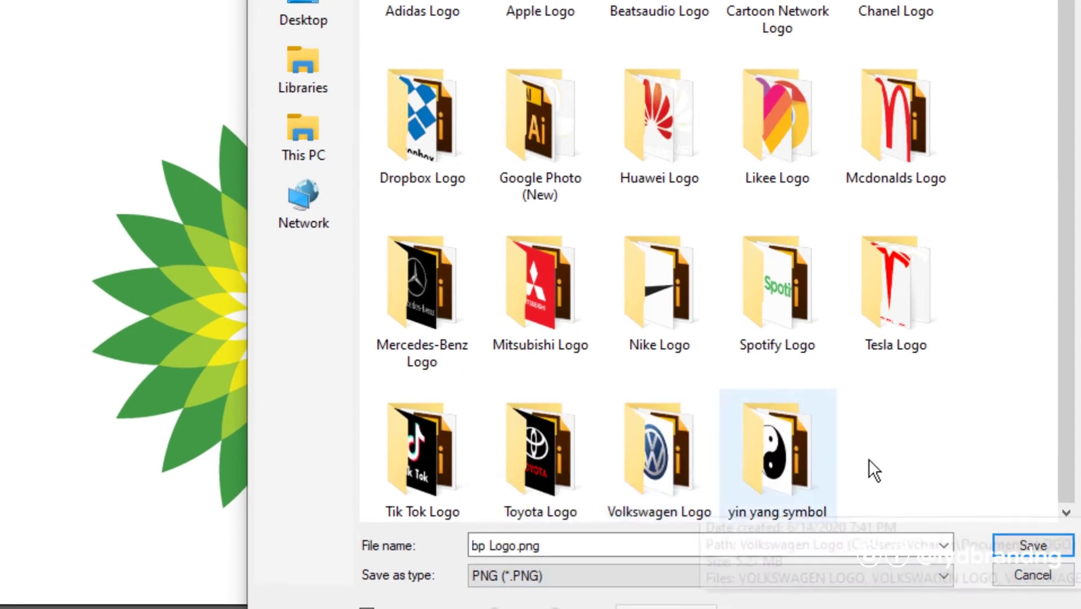
left_click(1031, 546)
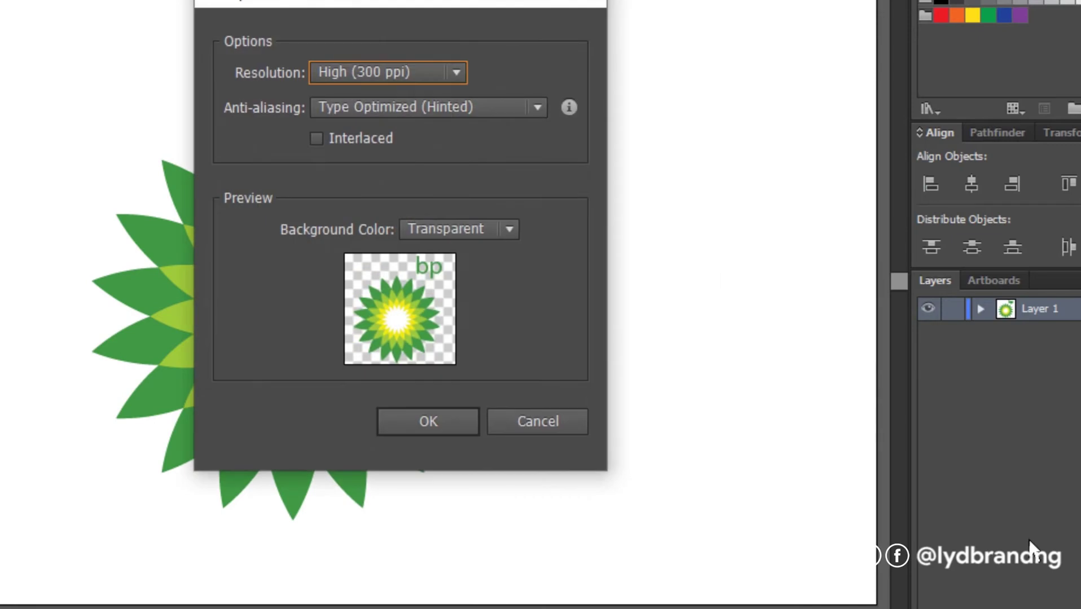
left_click(429, 422)
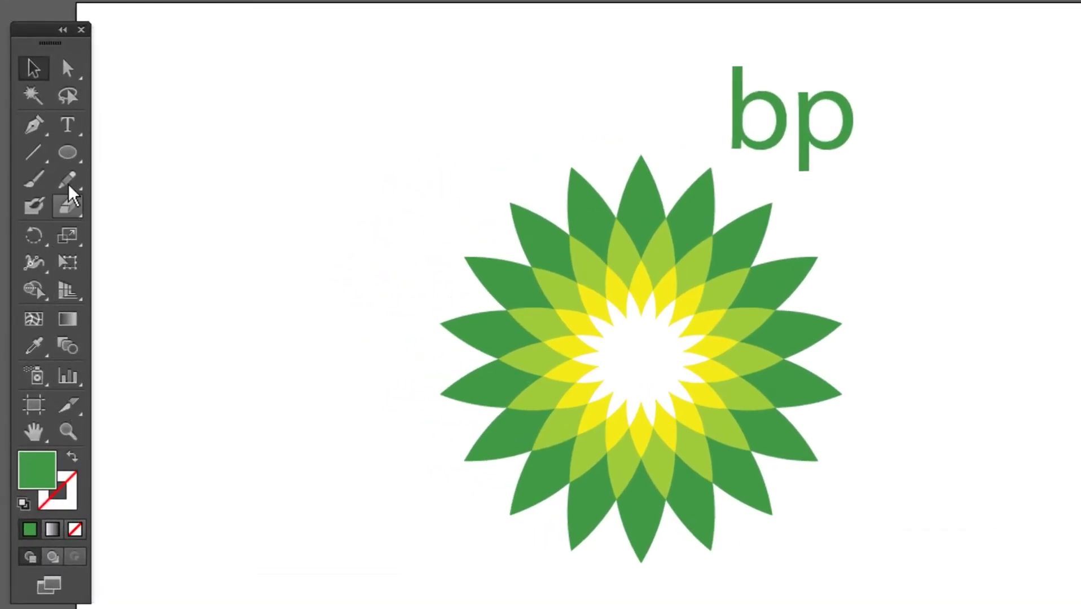
Draw an artboard-sized rectangle, send it behind the flower, and fill it white
left_click_drag(67, 152, 147, 149)
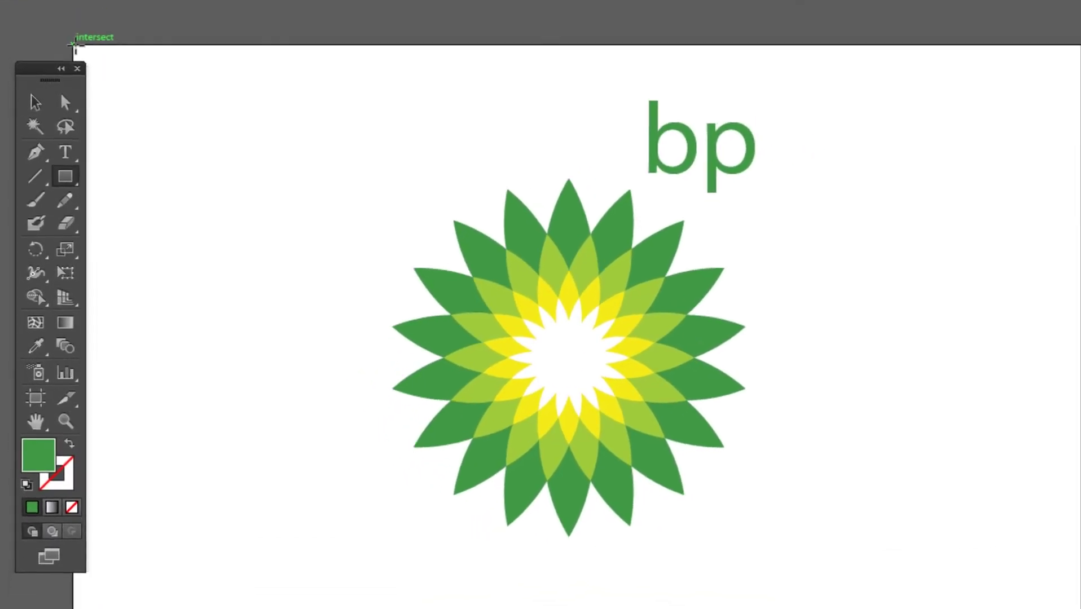
left_click_drag(73, 46, 875, 558)
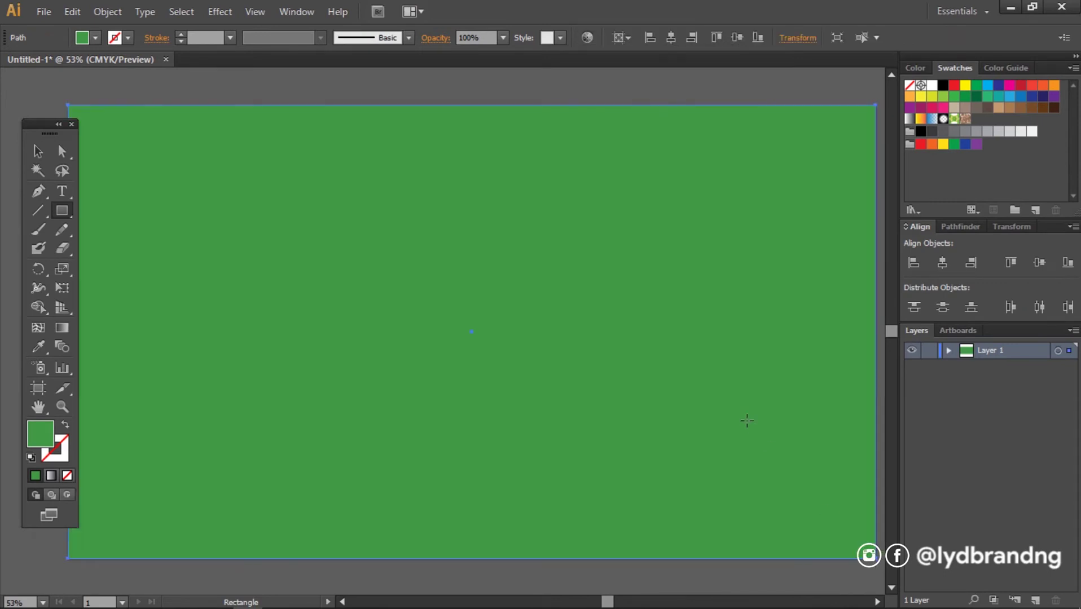
right_click(748, 424)
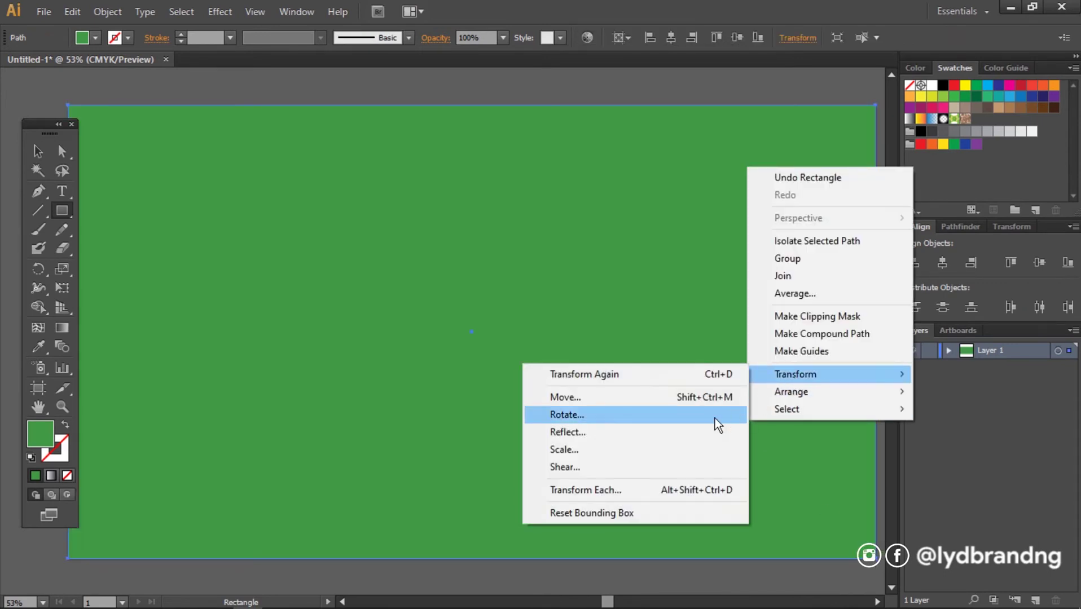
mouse_move(792, 392)
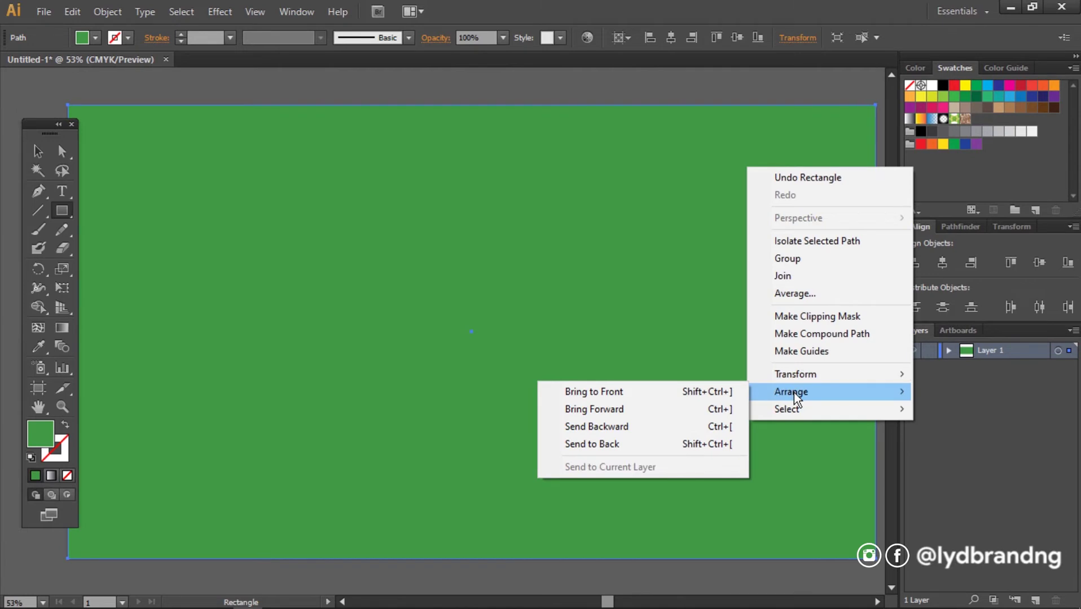
left_click(712, 434)
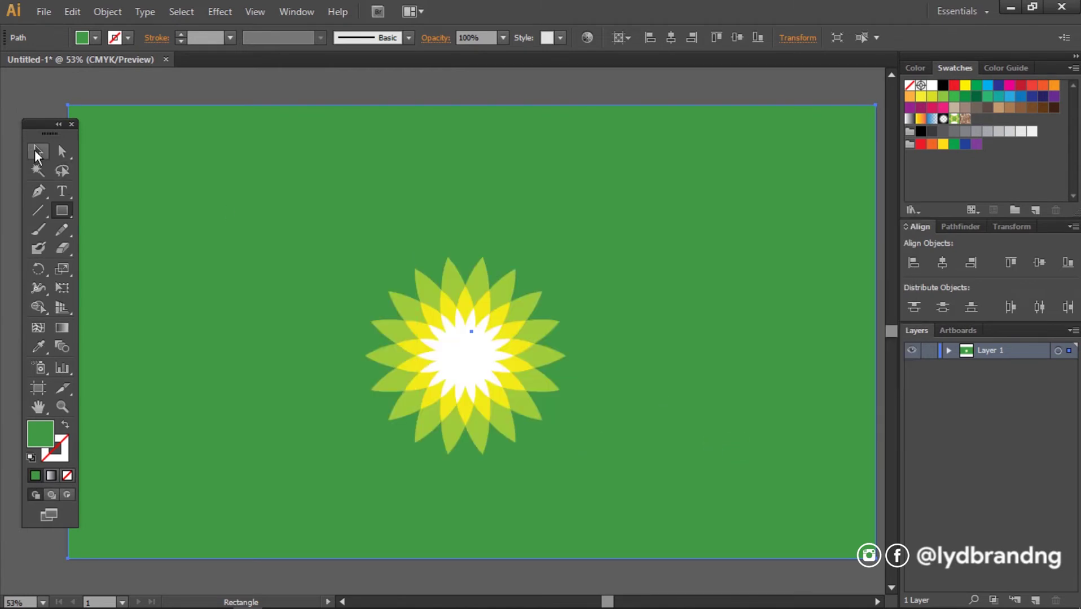
left_click(35, 152)
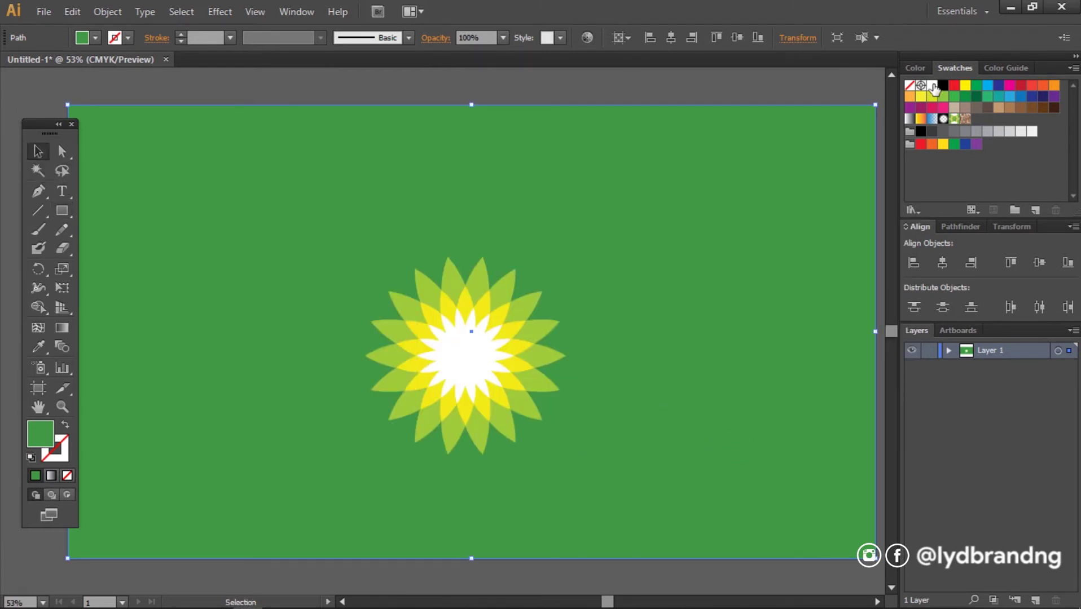
left_click(932, 86)
left_click(44, 11)
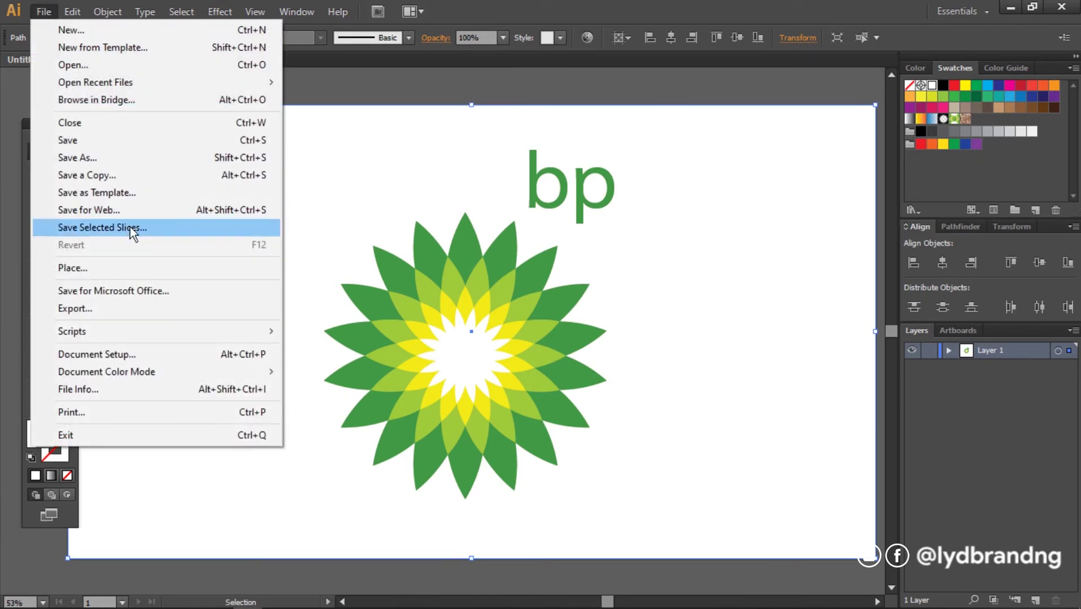
Export the logo as 'bp Logo.jpg' in JPEG format at quality 10 and 300 ppi
left_click(163, 312)
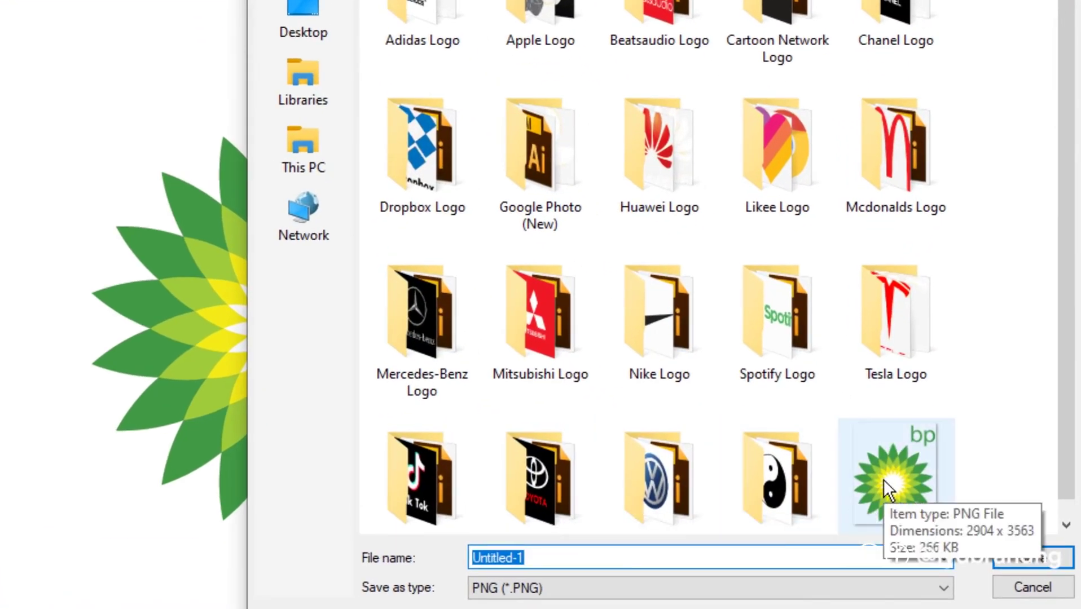
left_click(796, 596)
left_click(709, 459)
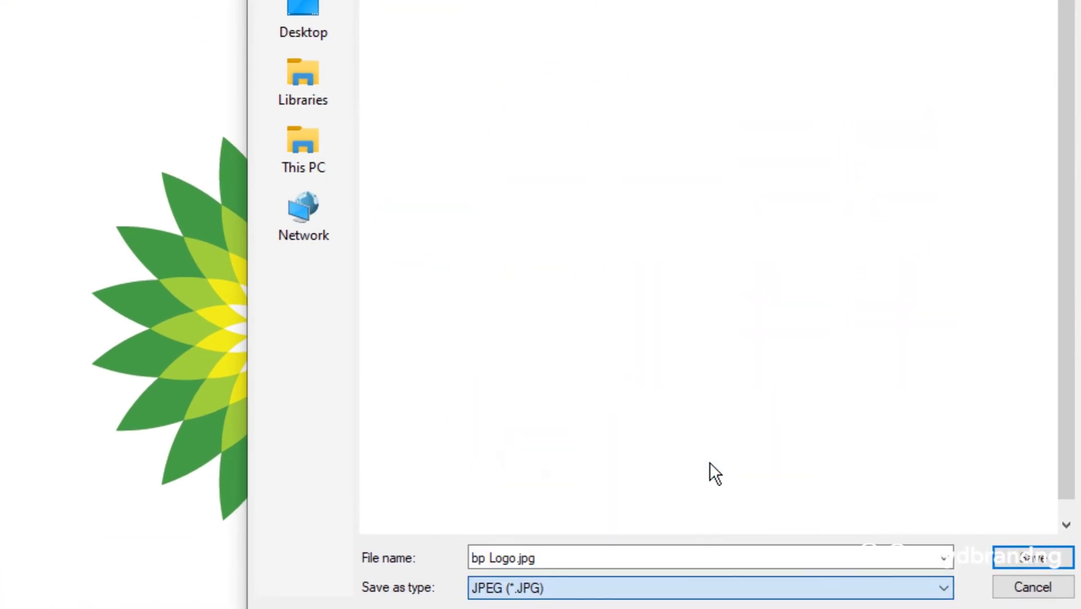
left_click(1020, 555)
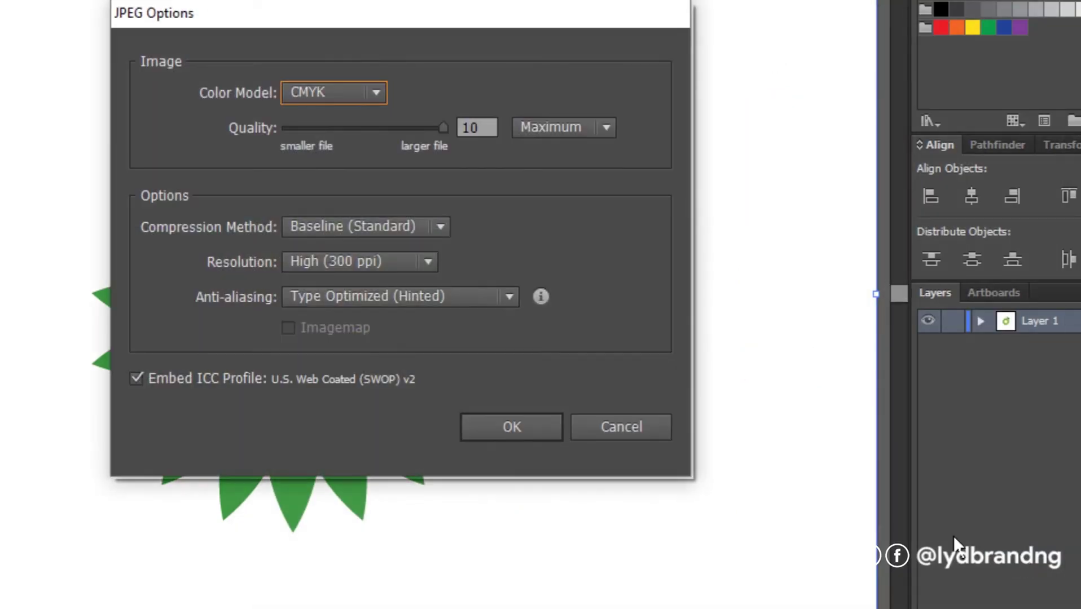
left_click(527, 424)
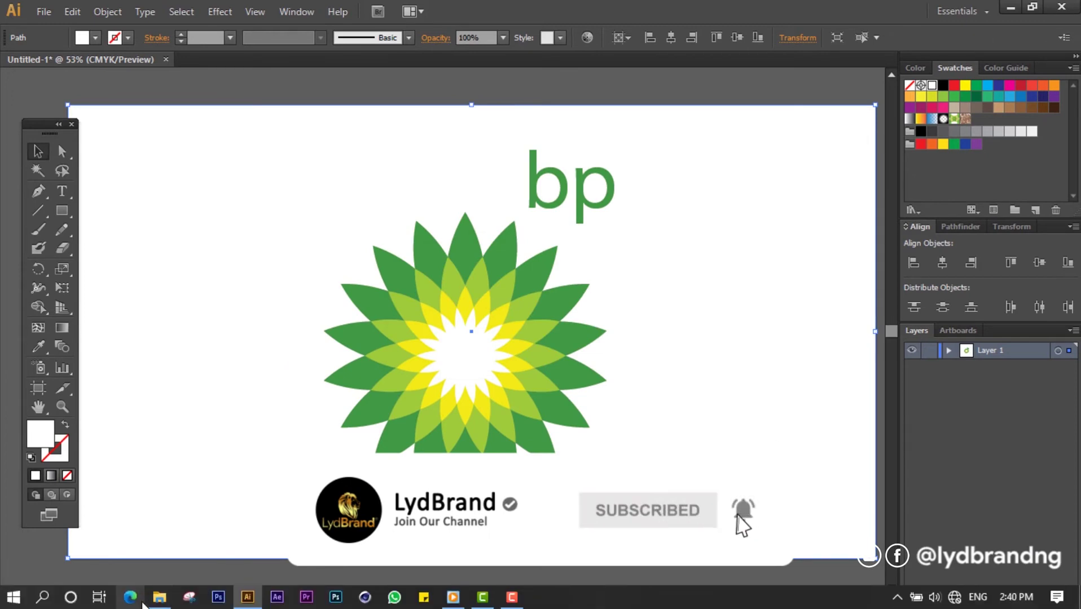
left_click(160, 598)
Open 'bp Logo.jpg' in Photos and zoom in to check the 'bp' text and flower
double_click(981, 334)
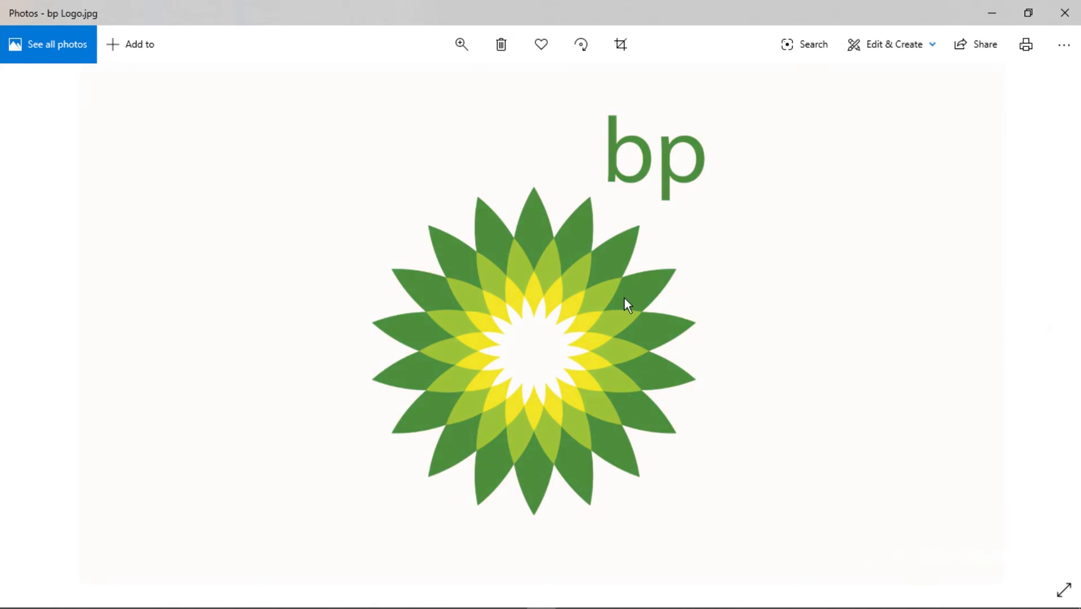
scroll(624, 297, "up", 2)
mouse_move(575, 224)
left_mouse_down()
mouse_move(574, 386)
mouse_move(584, 227)
mouse_move(659, 290)
mouse_move(660, 543)
mouse_move(674, 207)
left_mouse_up()
scroll(674, 207, "down", 2)
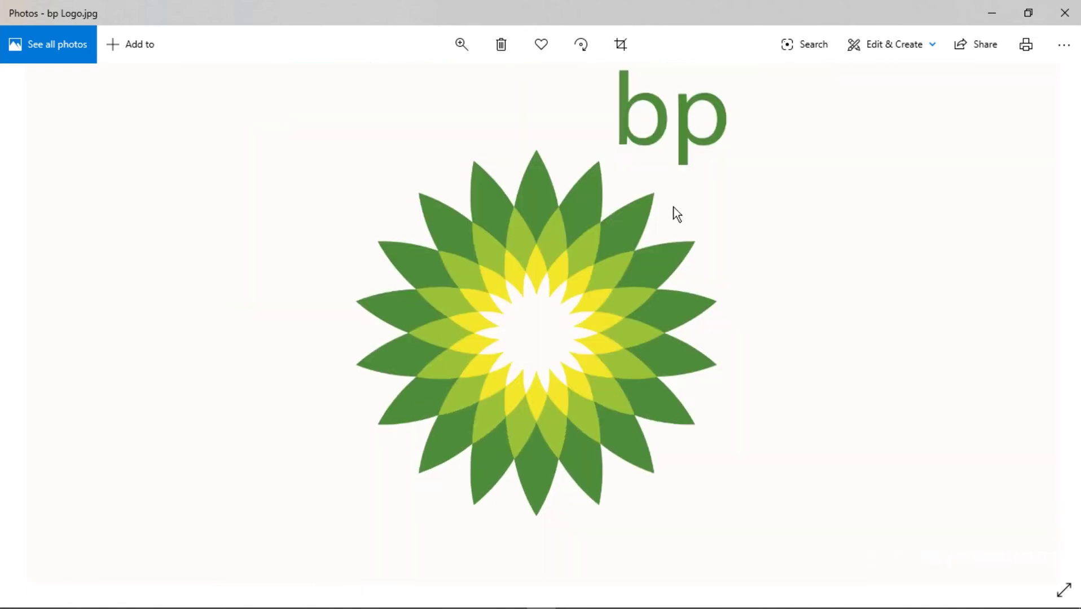
scroll(674, 207, "down", 1)
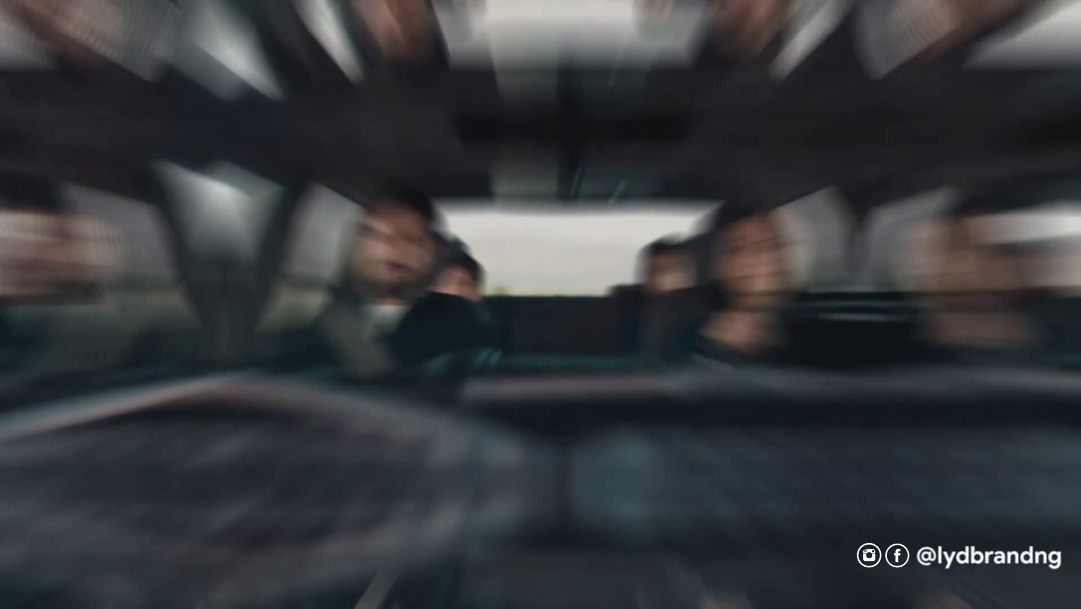